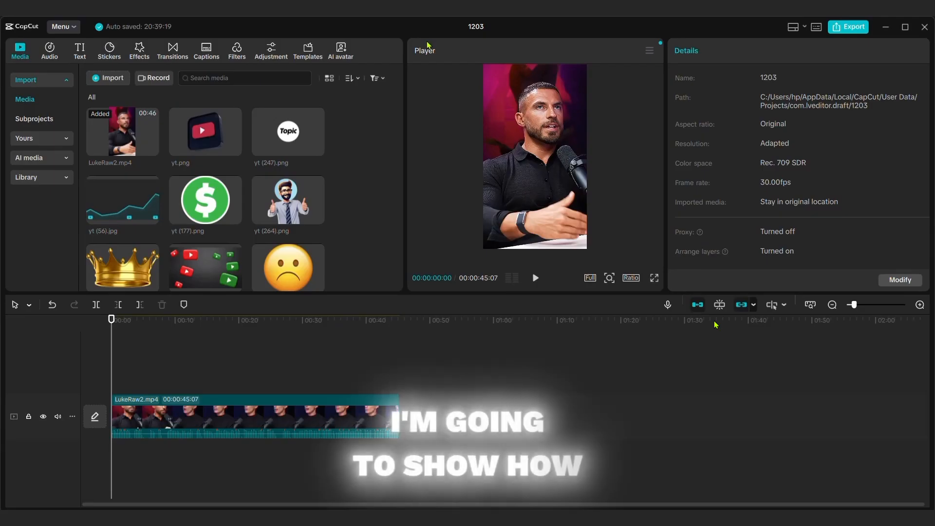
Look through the imported PNG photos in the media library
{"action": "scroll", "coordinate": [277, 200], "scroll_direction": "down", "scroll_amount": 2}
{"action": "scroll", "coordinate": [278, 199], "scroll_direction": "down", "scroll_amount": 2}
{"action": "scroll", "coordinate": [253, 210], "scroll_direction": "up", "scroll_amount": 5}
{"action": "scroll", "coordinate": [233, 216], "scroll_direction": "down", "scroll_amount": 3}
{"action": "scroll", "coordinate": [217, 223], "scroll_direction": "up", "scroll_amount": 3}
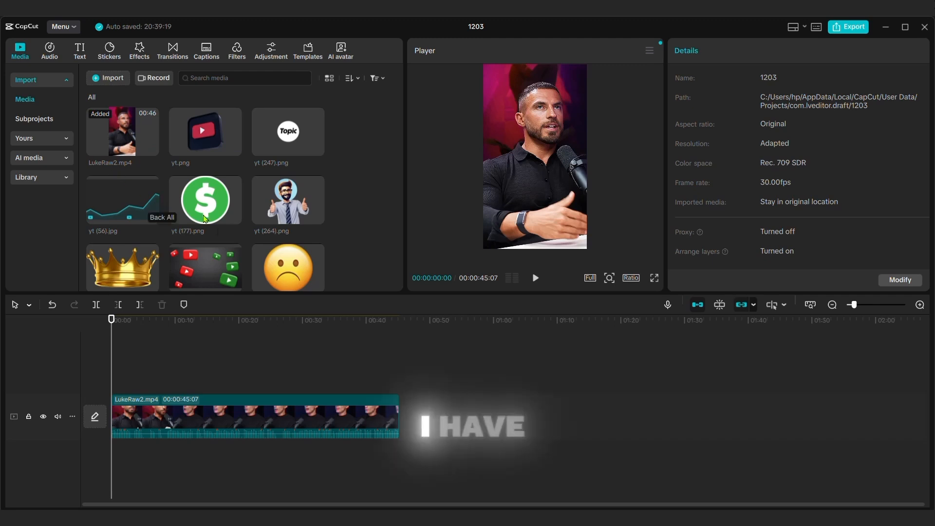
{"action": "scroll", "coordinate": [288, 276], "scroll_direction": "down", "scroll_amount": 5}
{"action": "scroll", "coordinate": [243, 229], "scroll_direction": "up", "scroll_amount": 5}
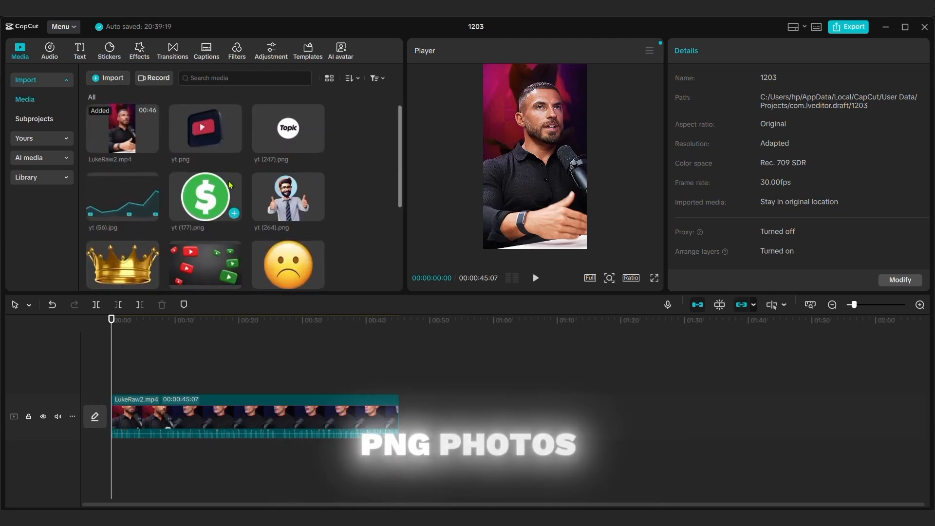
{"action": "scroll", "coordinate": [297, 188], "scroll_direction": "down", "scroll_amount": 1}
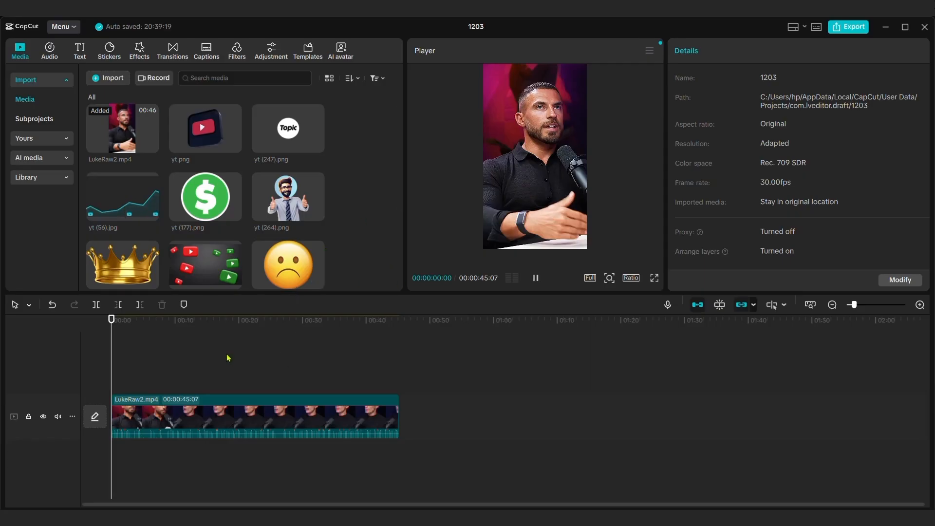
Place yt.png on a new track above LukeRaw2.mp4, starting just after the beginning of the video
{"action": "key", "text": "space"}
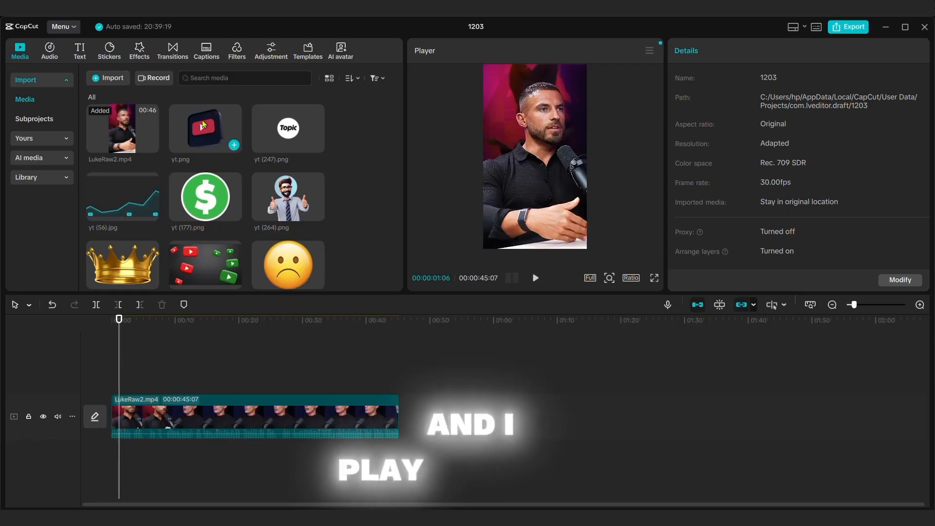
{"action": "left_click_drag", "start_coordinate": [175, 361], "coordinate": [121, 371]}
{"action": "key", "text": "space"}
{"action": "key", "text": "space"}
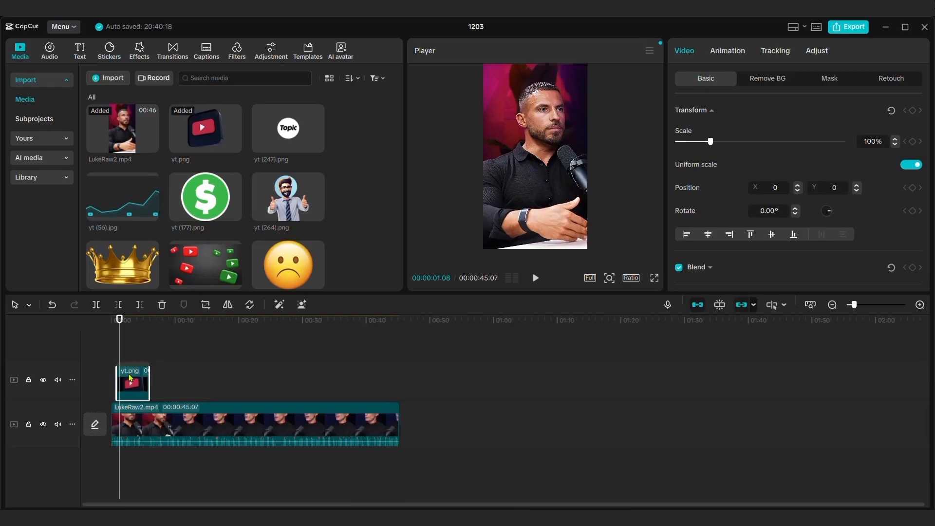
{"action": "left_click_drag", "start_coordinate": [132, 377], "coordinate": [126, 364]}
{"action": "left_click", "coordinate": [110, 351]}
{"action": "key", "text": "space"}
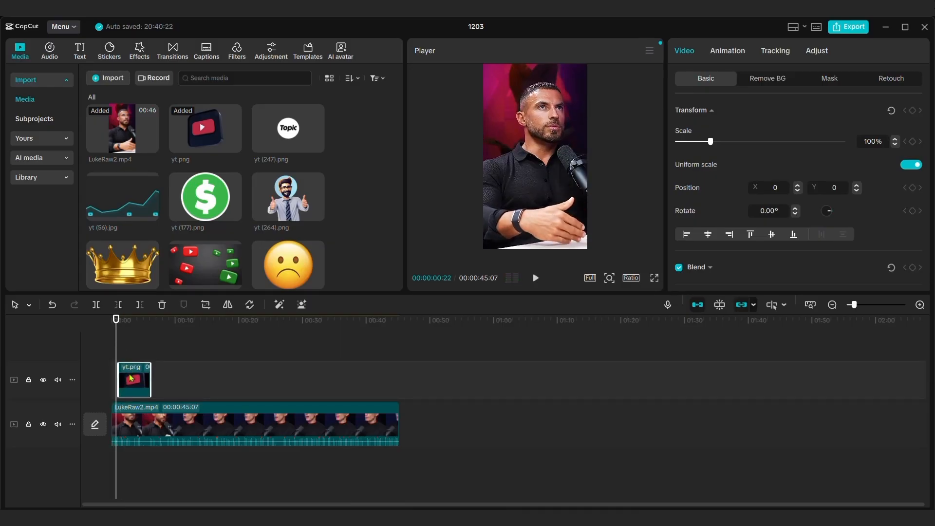
Keyframe yt.png moving up from Y -2761 below the frame to over the speaker at 00:00:00:20
{"action": "scroll", "coordinate": [131, 377], "scroll_direction": "up", "scroll_amount": 5}
{"action": "left_click_drag", "start_coordinate": [131, 378], "coordinate": [117, 349]}
{"action": "mouse_move", "coordinate": [549, 112]}
{"action": "left_mouse_down"}
{"action": "mouse_move", "coordinate": [555, 125]}
{"action": "mouse_move", "coordinate": [558, 97]}
{"action": "left_mouse_up"}
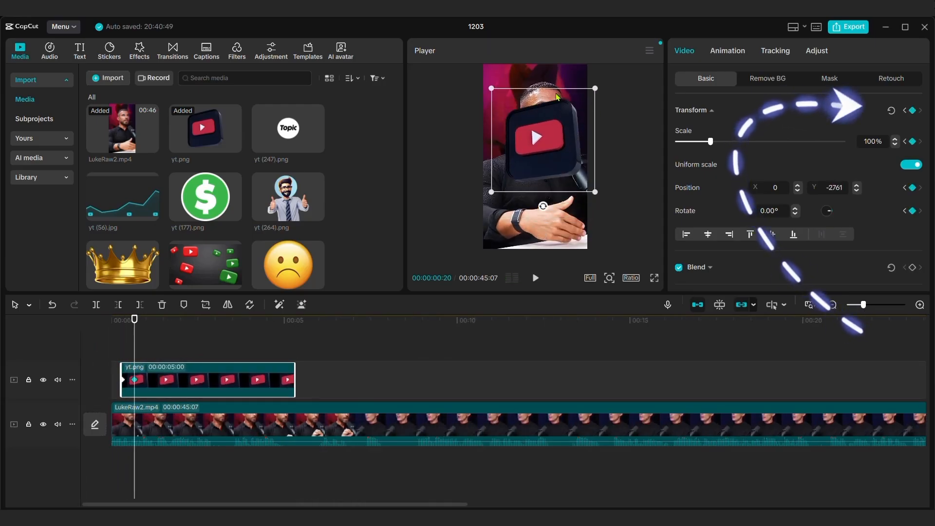
Keyframe yt.png sliding out past the right edge of the video frame at 00:00:00:29
{"action": "key", "text": "Right"}
{"action": "key", "text": "Right"}
{"action": "key", "text": "Right"}
{"action": "key", "text": "Right"}
{"action": "key", "text": "Right"}
{"action": "key", "text": "Right"}
{"action": "key", "text": "Right"}
{"action": "key", "text": "Right"}
{"action": "key", "text": "Right"}
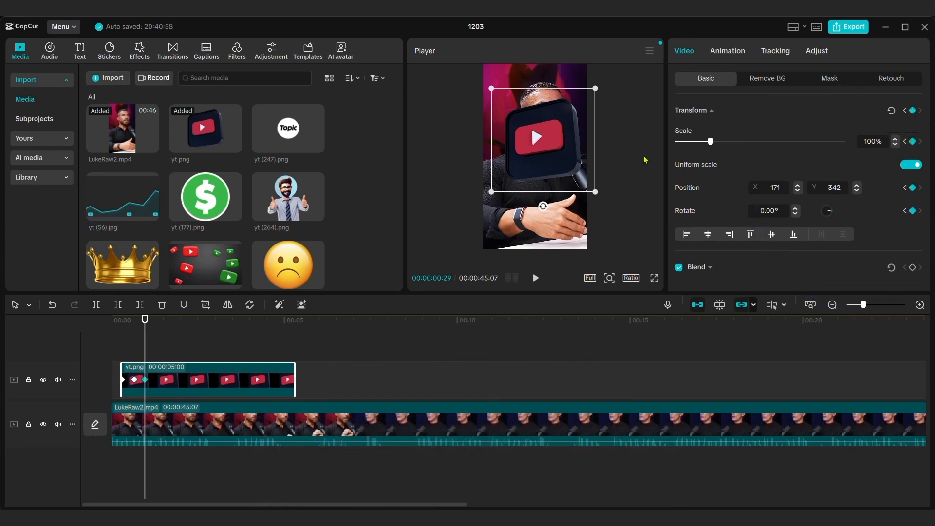
{"action": "left_click_drag", "start_coordinate": [541, 128], "coordinate": [627, 133]}
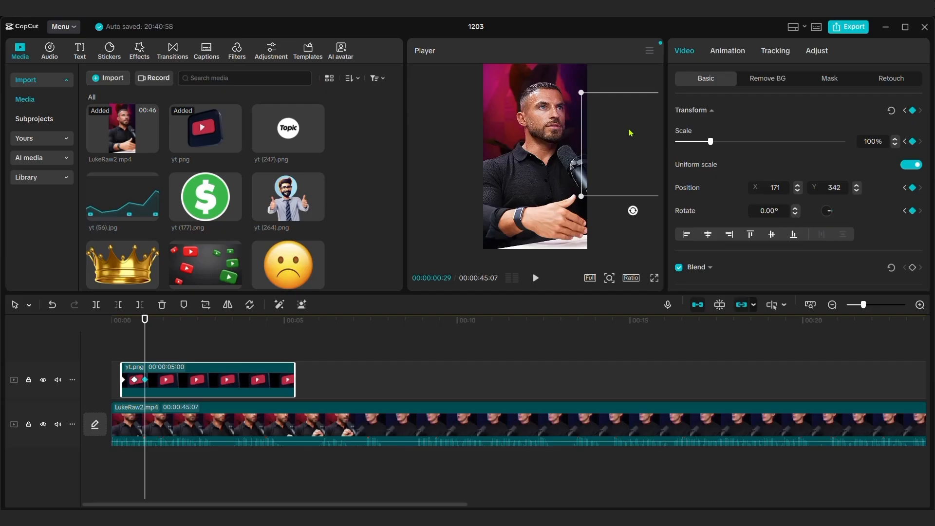
Trim the yt.png clip to about one second so it ends shortly after its exit, and preview it
{"action": "key", "text": "space"}
{"action": "left_click", "coordinate": [131, 351]}
{"action": "left_click", "coordinate": [175, 349]}
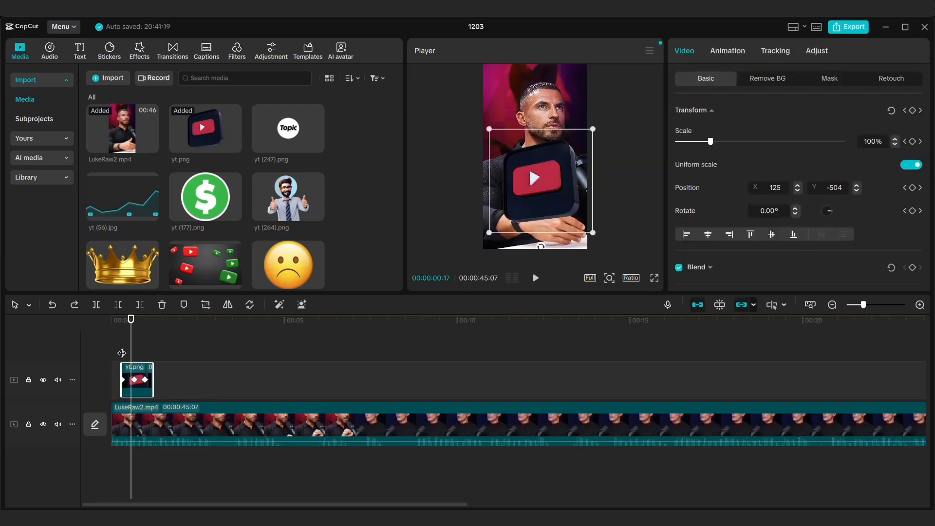
Bring in 1. Whoosh Swoosh.wav, align it with the timeline's start beneath the yt.png animation, and play it back
{"action": "key", "text": "ctrl+i"}
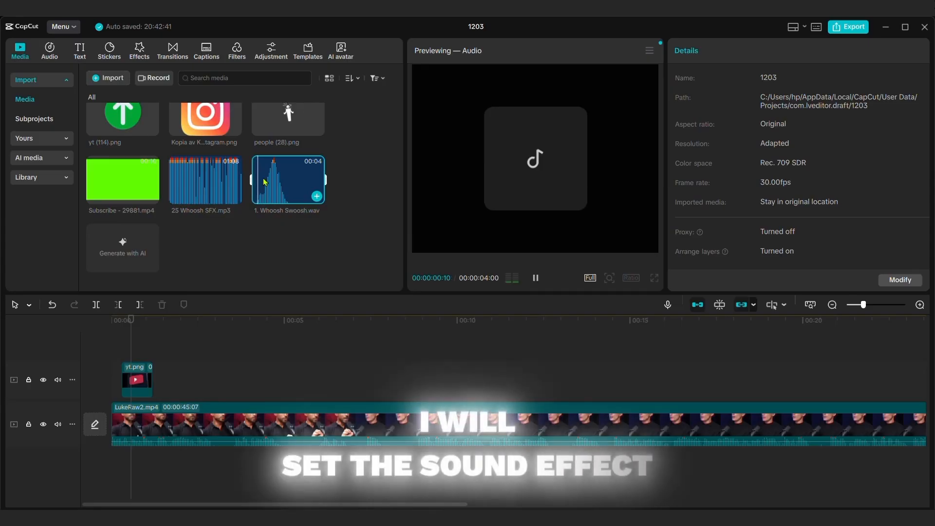
{"action": "left_click_drag", "start_coordinate": [266, 182], "coordinate": [116, 466]}
{"action": "left_click_drag", "start_coordinate": [131, 340], "coordinate": [90, 338]}
{"action": "key", "text": "space"}
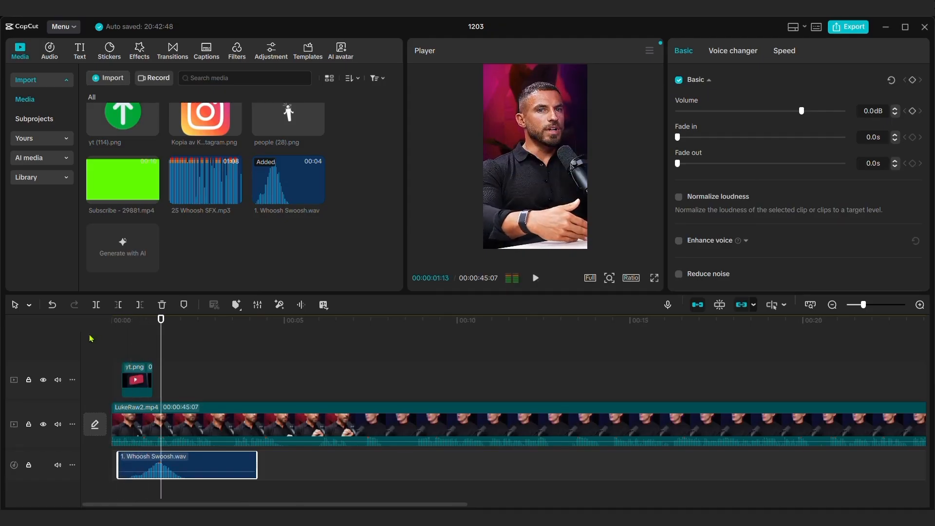
{"action": "key", "text": "space"}
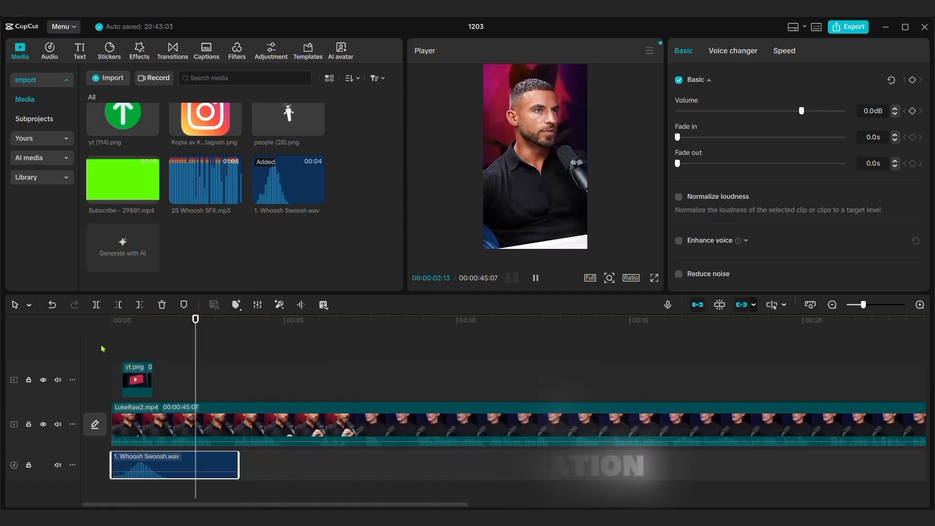
{"action": "key", "text": "space"}
Place yt (247).png on the overlay track at 00:00:02:22 and enlarge it to 185%
{"action": "scroll", "coordinate": [336, 171], "scroll_direction": "up", "scroll_amount": 5}
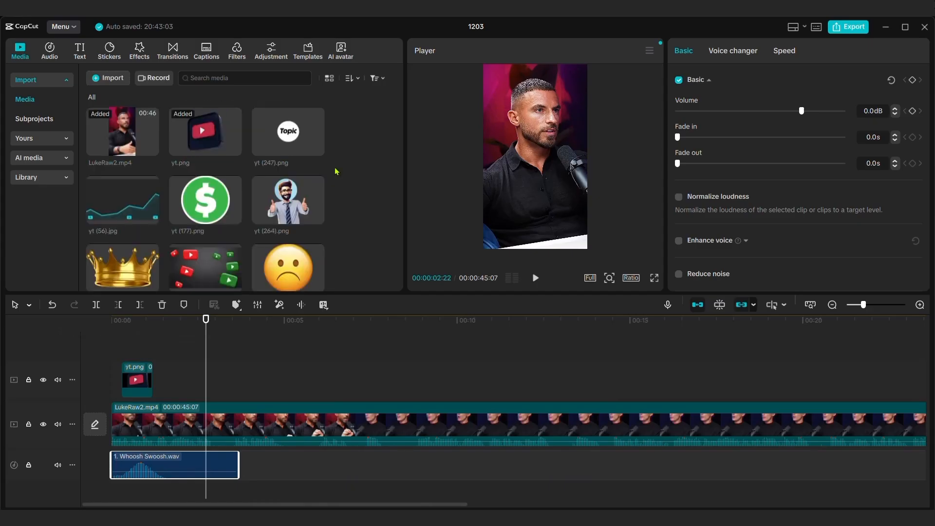
{"action": "left_click_drag", "start_coordinate": [315, 144], "coordinate": [206, 379]}
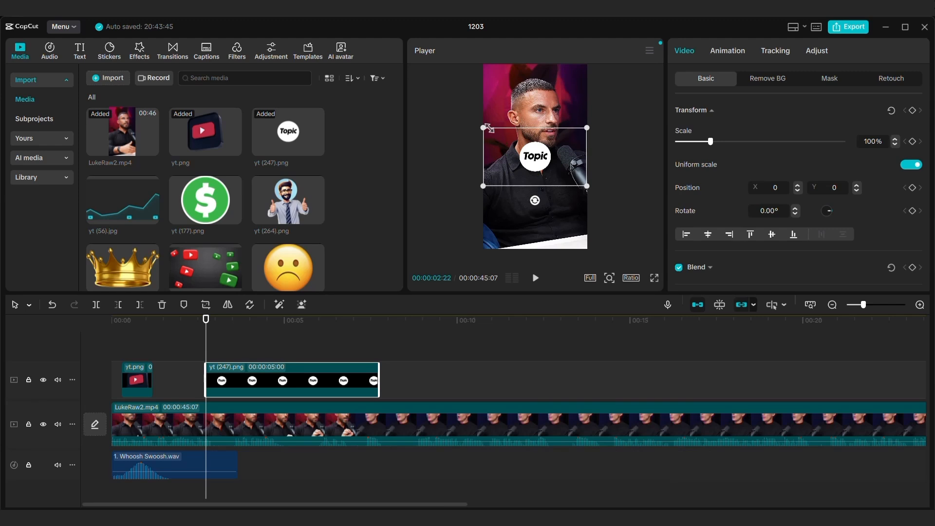
{"action": "left_click_drag", "start_coordinate": [434, 125], "coordinate": [397, 126]}
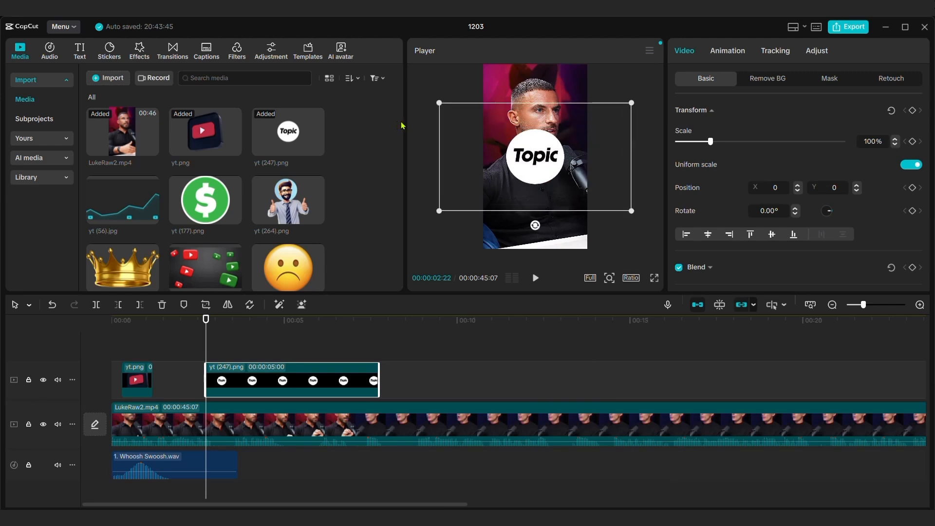
Keyframe yt (247).png sliding in from X 1840 outside the frame to the centre at 00:00:03:06
{"action": "left_click_drag", "start_coordinate": [513, 171], "coordinate": [552, 170]}
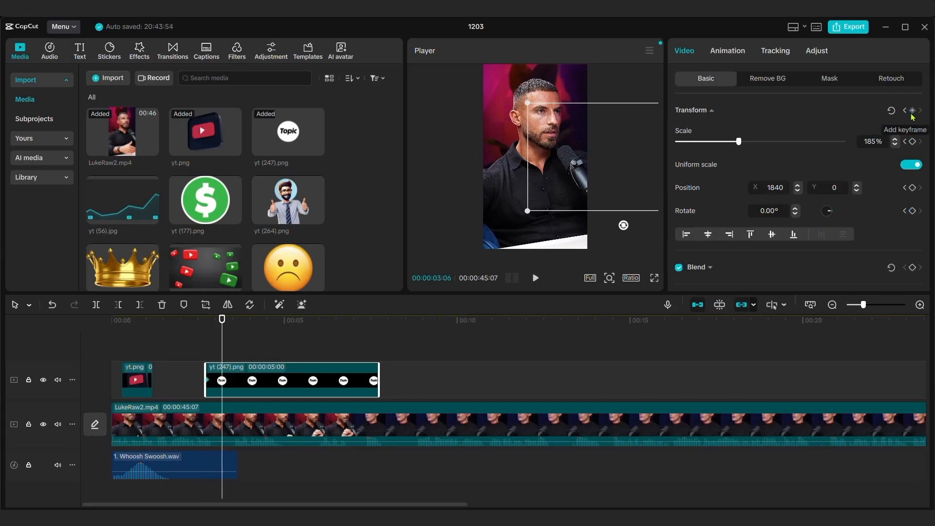
{"action": "left_click_drag", "start_coordinate": [608, 160], "coordinate": [520, 159]}
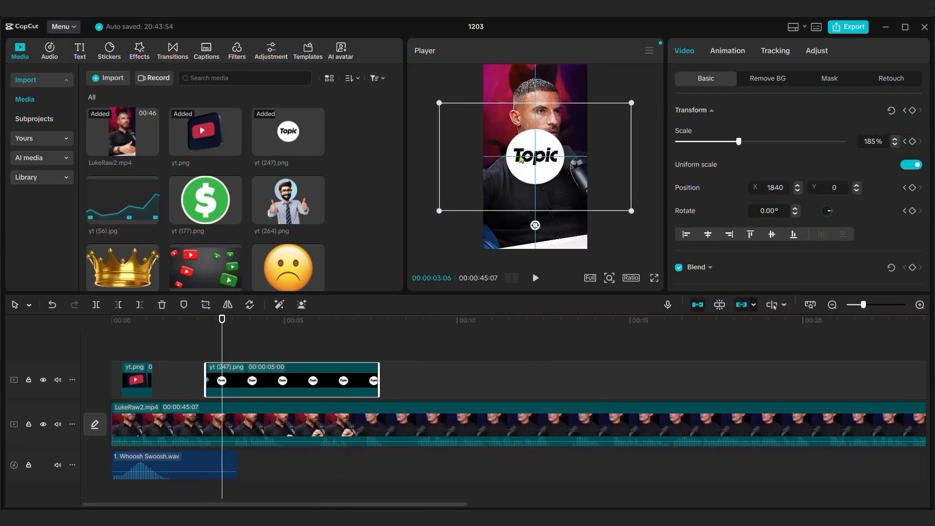
Duplicate the 1. Whoosh Swoosh.wav clip to 00:00:02:23, where the yt (247).png clip starts
{"action": "left_click", "coordinate": [190, 466]}
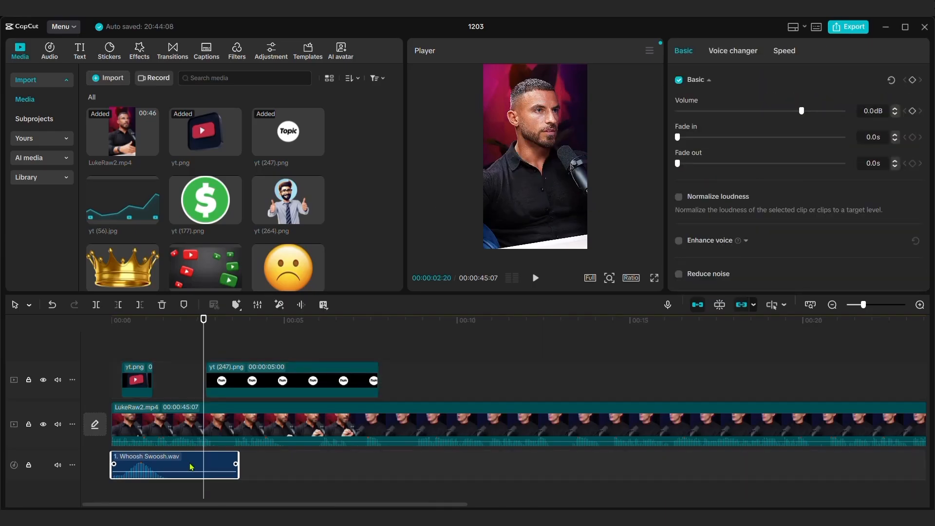
{"action": "key", "text": "space"}
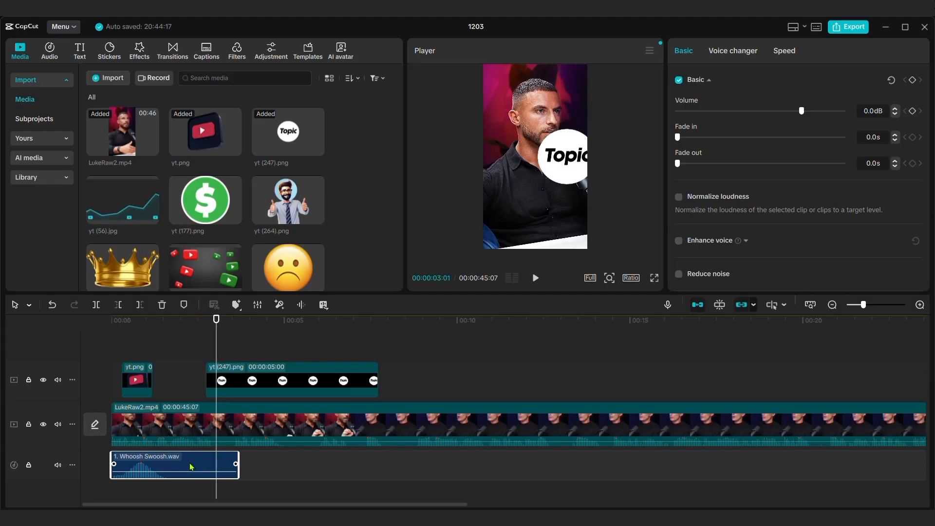
{"action": "key", "text": "Left"}
{"action": "key", "text": "Left"}
{"action": "key", "text": "Left"}
{"action": "key", "text": "Left"}
{"action": "key", "text": "Left"}
{"action": "key", "text": "Left"}
{"action": "key", "text": "Left"}
{"action": "key", "text": "Left"}
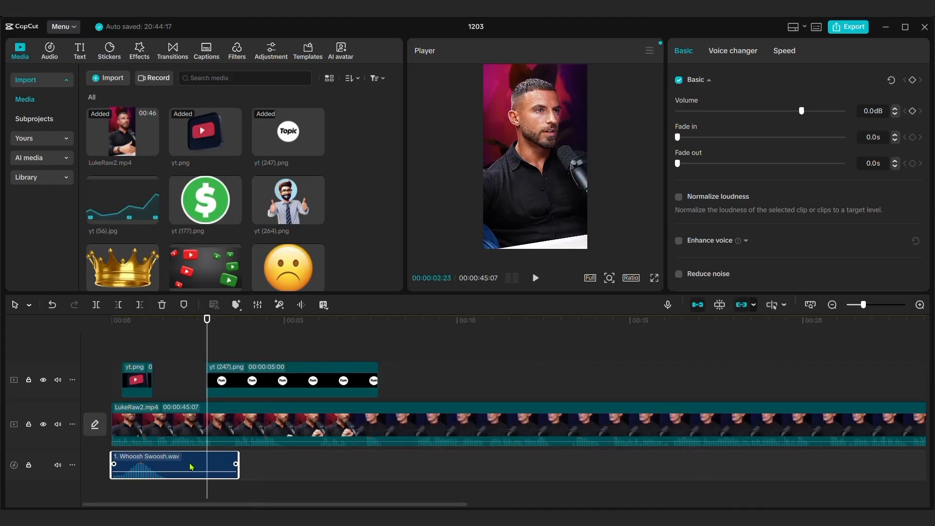
{"action": "key", "text": "ctrl+c"}
{"action": "key", "text": "ctrl+v"}
Play back the opening to check both image animations with their whoosh sounds
{"action": "key", "text": "space"}
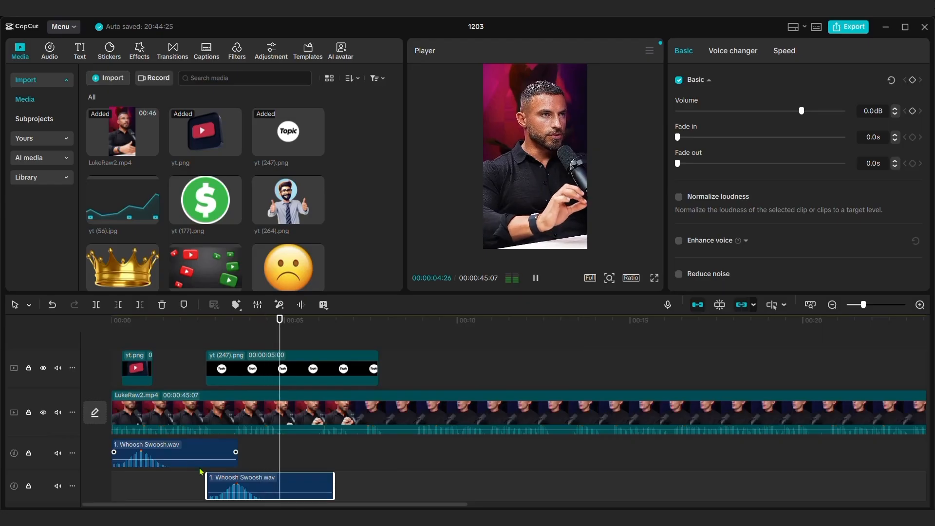
{"action": "left_click", "coordinate": [140, 343]}
{"action": "left_click_drag", "start_coordinate": [140, 343], "coordinate": [108, 339]}
{"action": "key", "text": "space"}
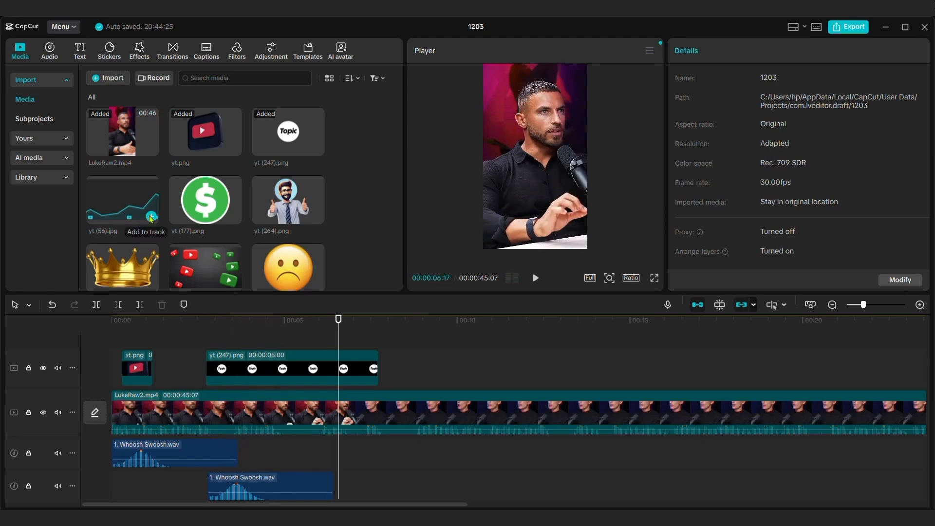
Place yt (56).jpg on the overlay track at about 6 seconds and trim its end to about 7.5 seconds
{"action": "left_click_drag", "start_coordinate": [151, 217], "coordinate": [372, 345]}
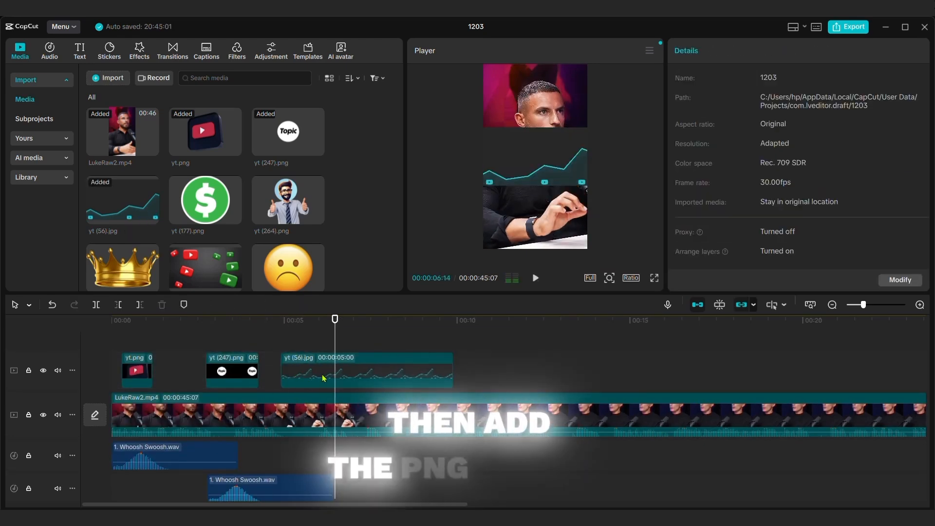
{"action": "left_click_drag", "start_coordinate": [323, 378], "coordinate": [364, 378]}
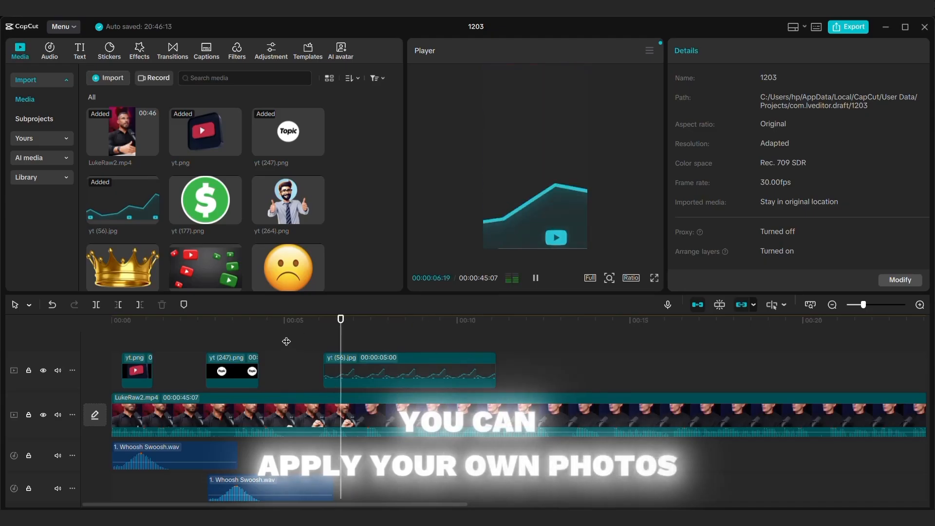
{"action": "left_click", "coordinate": [496, 370]}
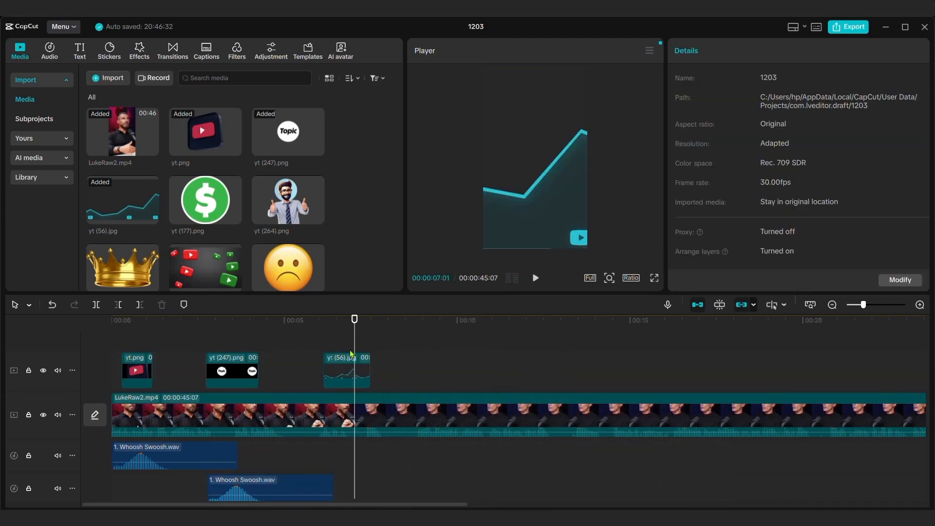
Set the blend opacity of yt (56).jpg to 0% near the clip's start and play back the fade
{"action": "left_click", "coordinate": [366, 364]}
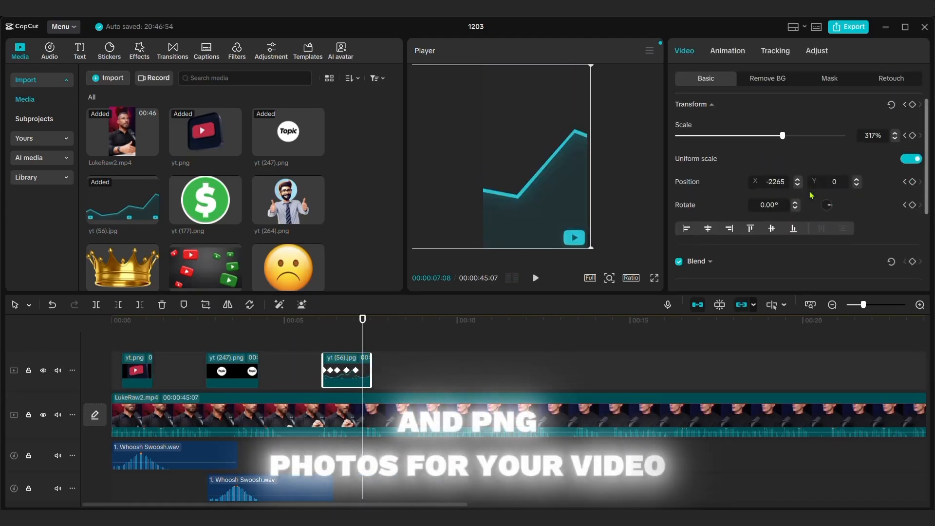
{"action": "scroll", "coordinate": [775, 157], "scroll_direction": "down", "scroll_amount": 3}
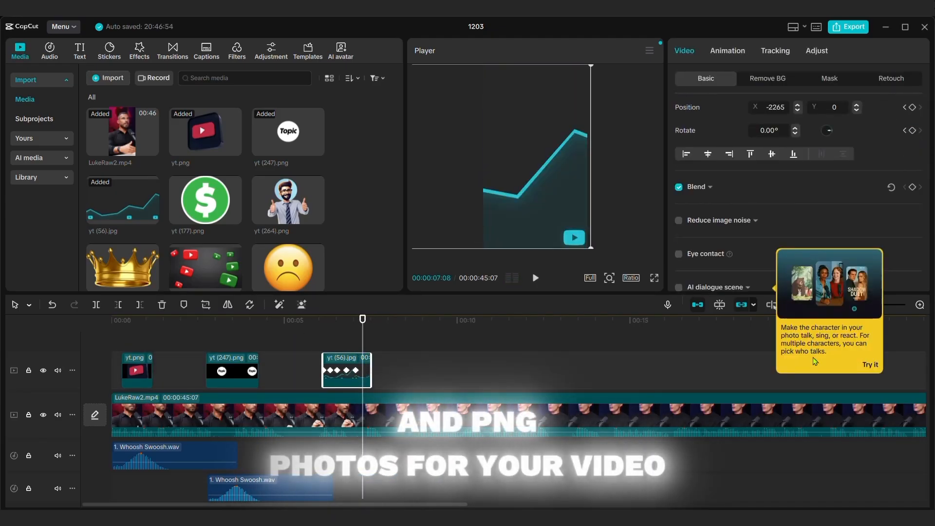
{"action": "scroll", "coordinate": [776, 157], "scroll_direction": "up", "scroll_amount": 3}
{"action": "scroll", "coordinate": [846, 182], "scroll_direction": "down", "scroll_amount": 3}
{"action": "left_click", "coordinate": [816, 51]}
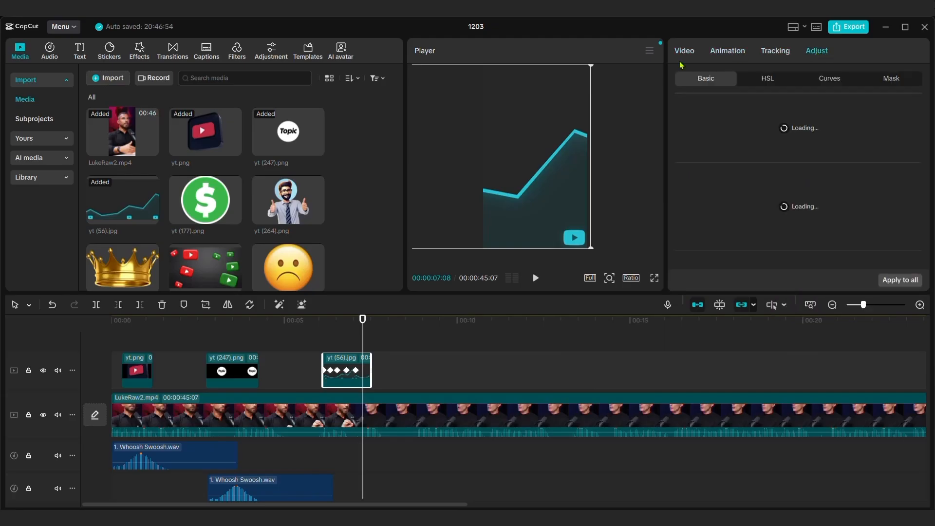
{"action": "left_click", "coordinate": [684, 51]}
{"action": "left_click", "coordinate": [780, 79]}
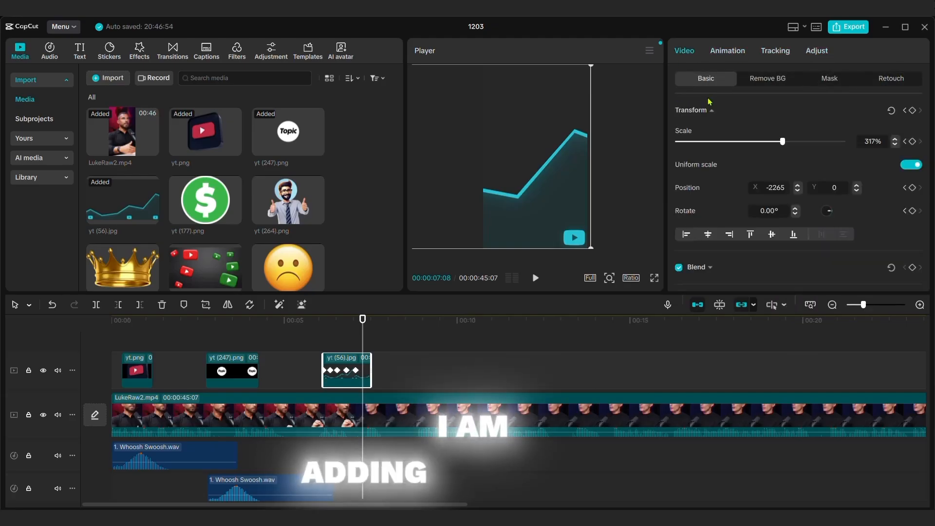
{"action": "scroll", "coordinate": [798, 171], "scroll_direction": "down", "scroll_amount": 2}
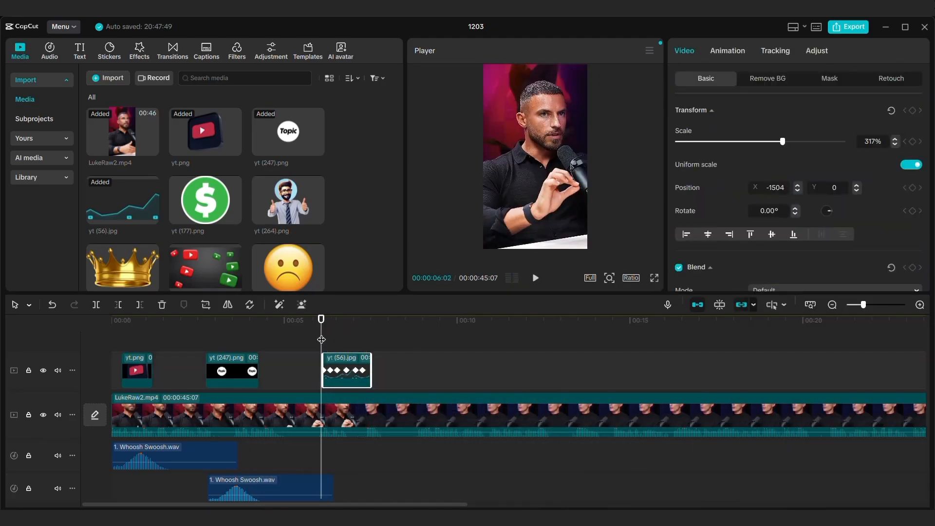
{"action": "scroll", "coordinate": [798, 194], "scroll_direction": "down", "scroll_amount": 2}
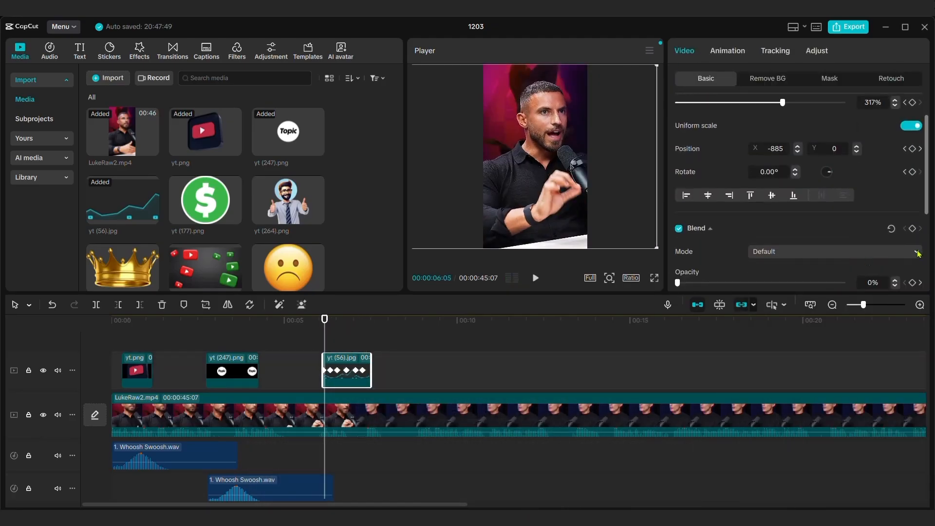
{"action": "key", "text": "space"}
{"action": "left_click", "coordinate": [310, 342]}
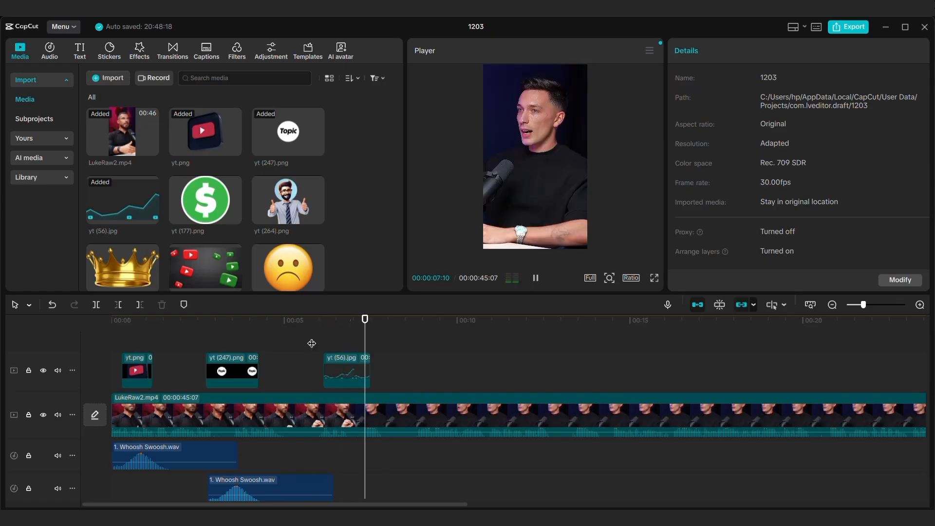
Place yt (264).png on the overlay track at about 11 seconds, scale it to 145% and position it at Y 350
{"action": "left_click_drag", "start_coordinate": [263, 214], "coordinate": [497, 375]}
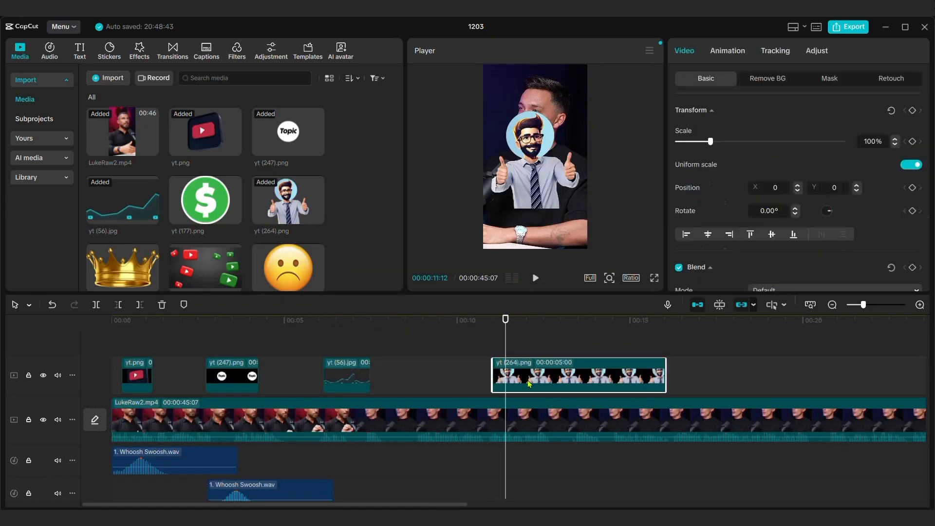
{"action": "left_click_drag", "start_coordinate": [587, 247], "coordinate": [572, 89]}
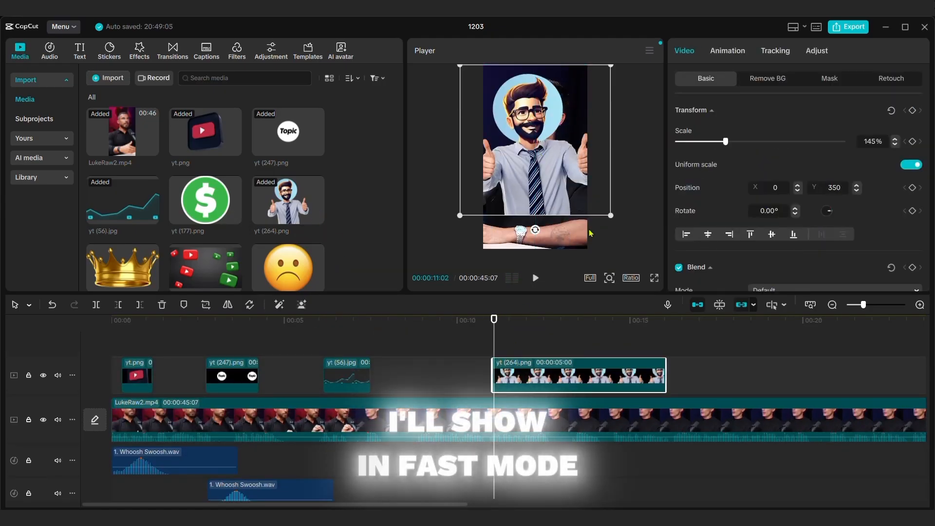
Scale yt (264).png to 122% and keyframe its position from below the frame to X 70, Y -601, exiting at X 1890, Y -2931
{"action": "left_click_drag", "start_coordinate": [611, 215], "coordinate": [598, 203]}
{"action": "left_click_drag", "start_coordinate": [547, 152], "coordinate": [483, 310]}
{"action": "left_click_drag", "start_coordinate": [501, 240], "coordinate": [567, 114]}
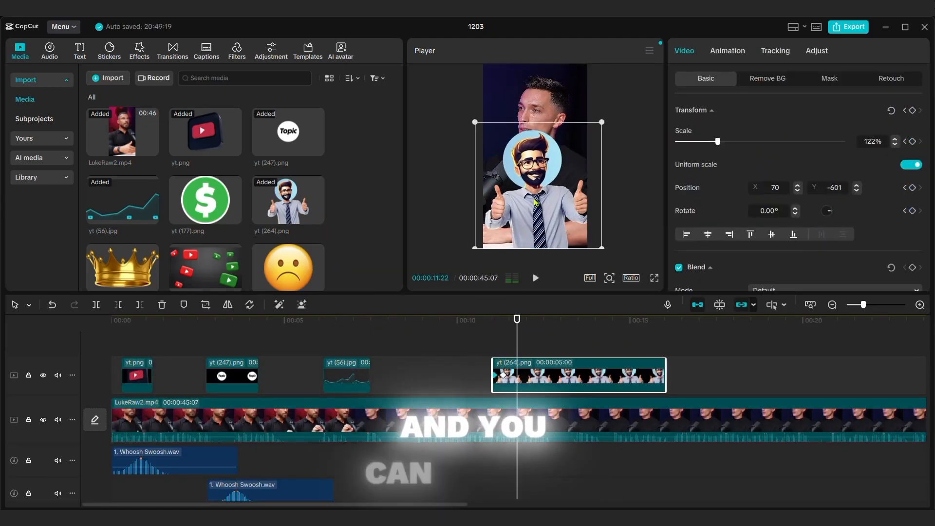
{"action": "left_click_drag", "start_coordinate": [538, 146], "coordinate": [623, 260]}
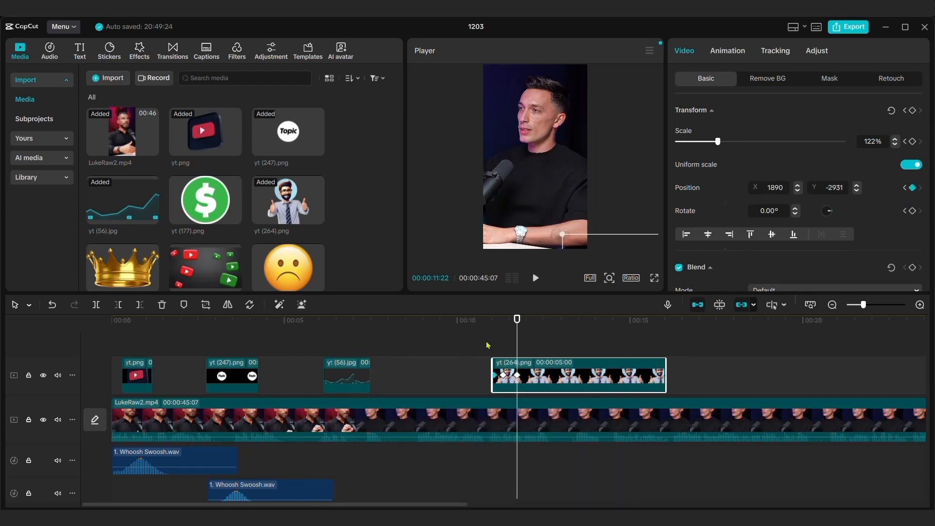
{"action": "left_click", "coordinate": [486, 345]}
{"action": "left_click_drag", "start_coordinate": [486, 344], "coordinate": [503, 344]}
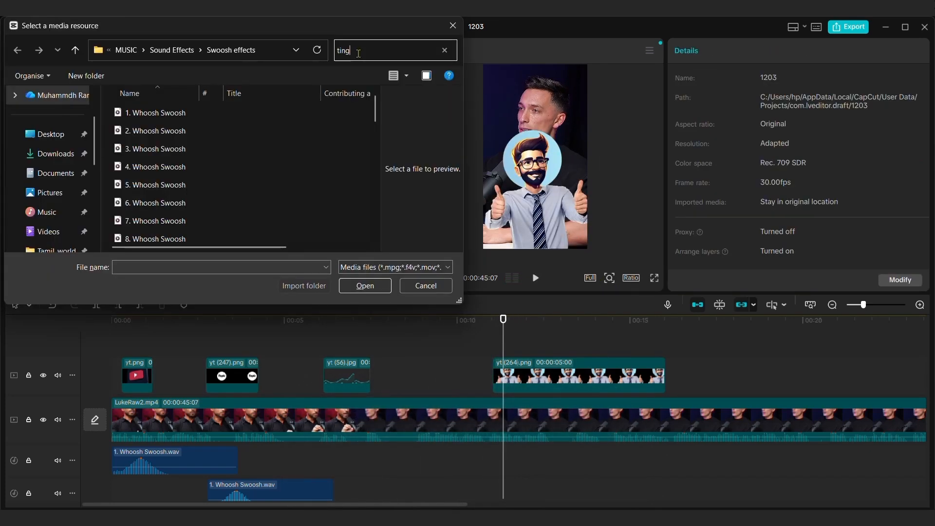
Search for "happy", import the happy-pop-ding-success sound, place it on an audio track at about 11 seconds and play it back
{"action": "key", "text": "BackSpace"}
{"action": "key", "text": "BackSpace"}
{"action": "key", "text": "BackSpace"}
{"action": "key", "text": "BackSpace"}
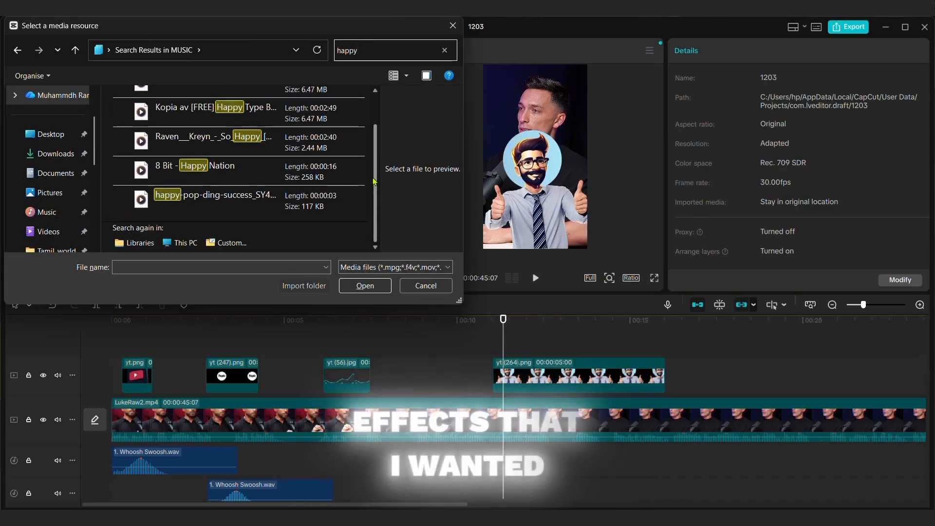
{"action": "double_click", "coordinate": [216, 199]}
{"action": "left_click", "coordinate": [117, 246]}
{"action": "left_click_drag", "start_coordinate": [117, 247], "coordinate": [496, 475]}
{"action": "key", "text": "space"}
{"action": "left_click", "coordinate": [464, 361]}
{"action": "key", "text": "space"}
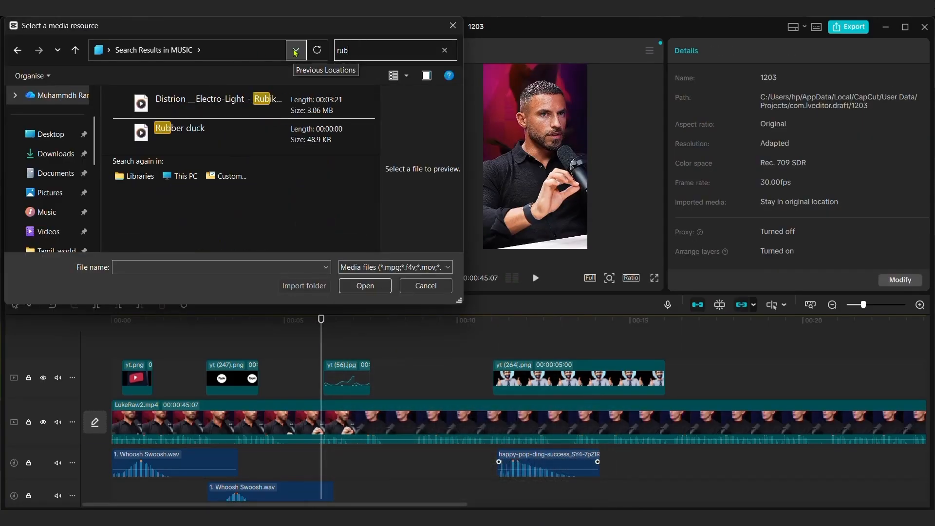
Import Space ship woosh.mp3 and place it on the audio track beneath yt (56).jpg at about 6 seconds
{"action": "double_click", "coordinate": [190, 220]}
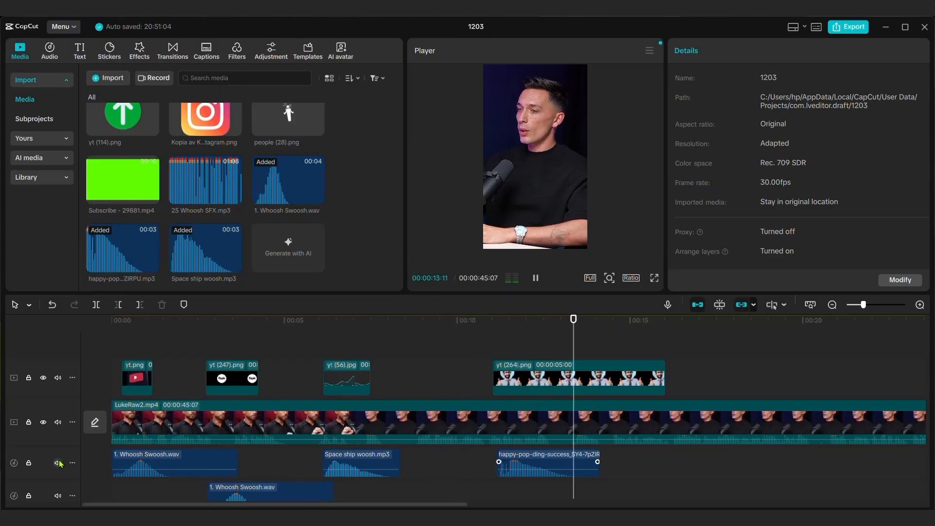
Place yt (13).jpg on the overlay track at about 16.7 seconds and keyframe an opacity fade-in at its start
{"action": "scroll", "coordinate": [216, 218], "scroll_direction": "up", "scroll_amount": 4}
{"action": "left_click", "coordinate": [234, 226]}
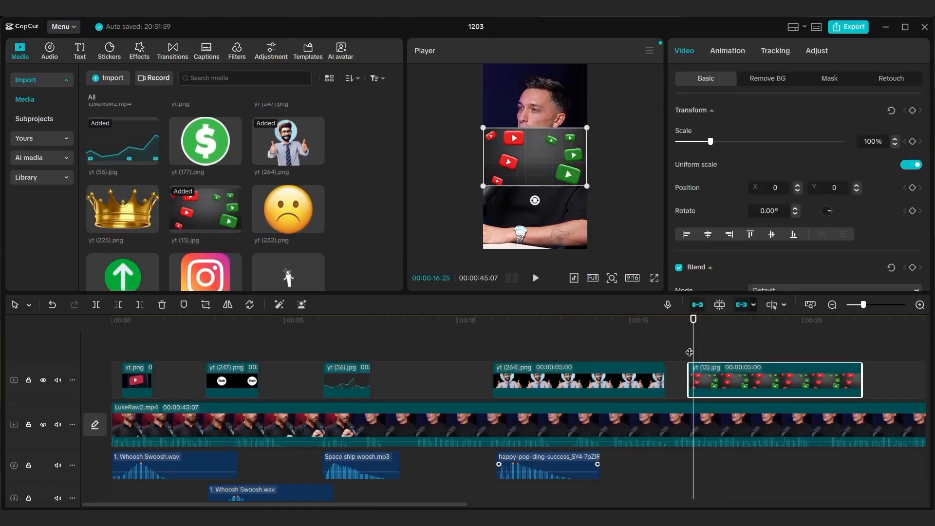
{"action": "scroll", "coordinate": [844, 267], "scroll_direction": "down", "scroll_amount": 2}
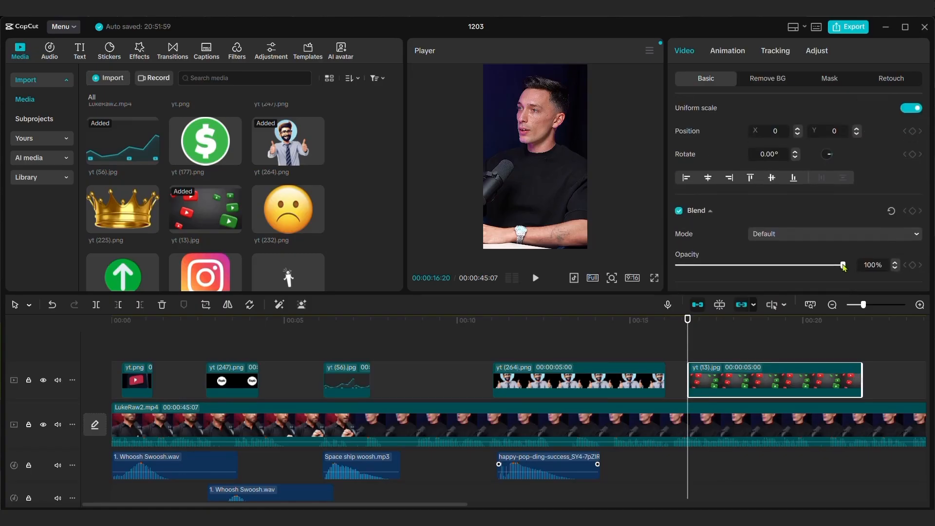
{"action": "left_click", "coordinate": [718, 346]}
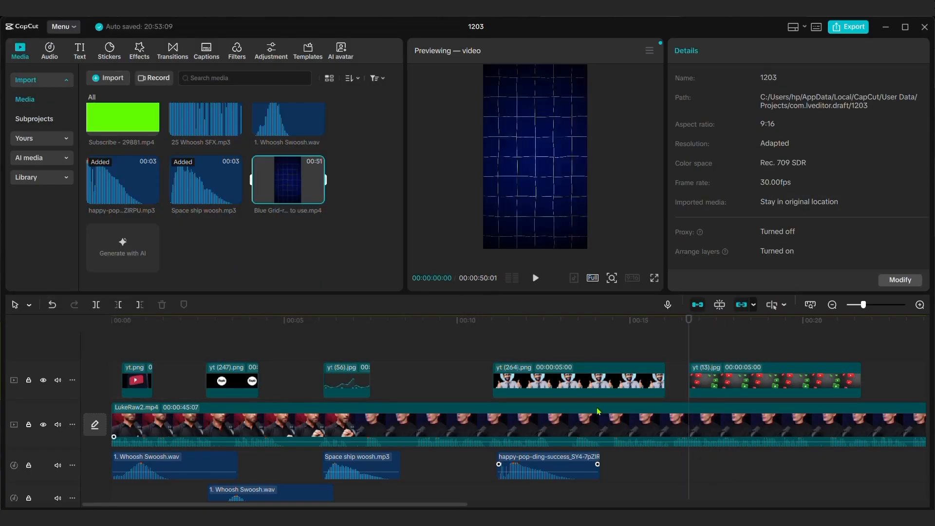
Place Blue Grid-rotate 90 to use.mp4 on a new overlay track at about 16.7 seconds
{"action": "left_click_drag", "start_coordinate": [288, 180], "coordinate": [688, 365]}
{"action": "key", "text": "Left"}
{"action": "key", "text": "Left"}
{"action": "key", "text": "Right"}
Keyframe the blue grid clip's opacity from 0% at its start to 100% at 16 seconds 25 frames
{"action": "scroll", "coordinate": [799, 243], "scroll_direction": "down", "scroll_amount": 2}
{"action": "left_click", "coordinate": [912, 272]}
{"action": "left_click_drag", "start_coordinate": [843, 271], "coordinate": [675, 271]}
{"action": "key", "text": "Right"}
{"action": "key", "text": "Right"}
{"action": "key", "text": "Right"}
{"action": "key", "text": "Right"}
{"action": "key", "text": "Right"}
{"action": "left_click_drag", "start_coordinate": [675, 271], "coordinate": [859, 288]}
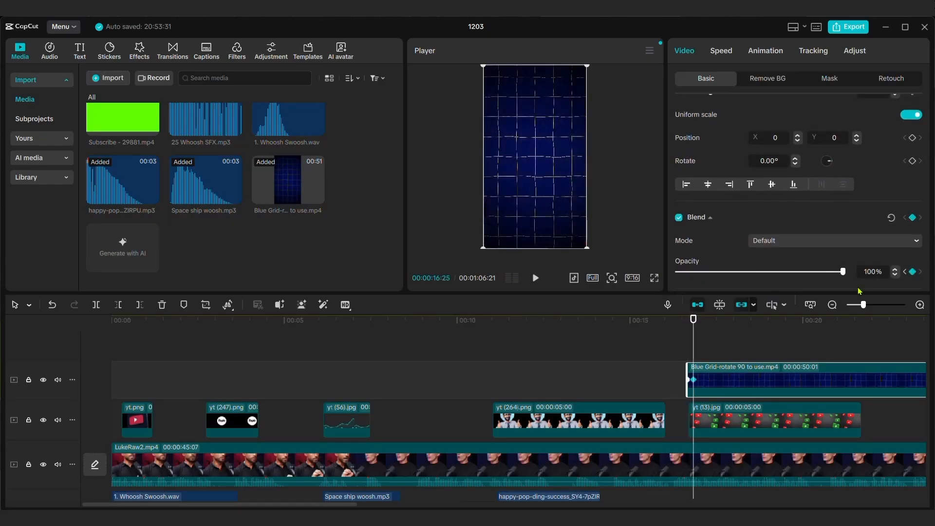
{"action": "scroll", "coordinate": [860, 288], "scroll_direction": "up", "scroll_amount": 3}
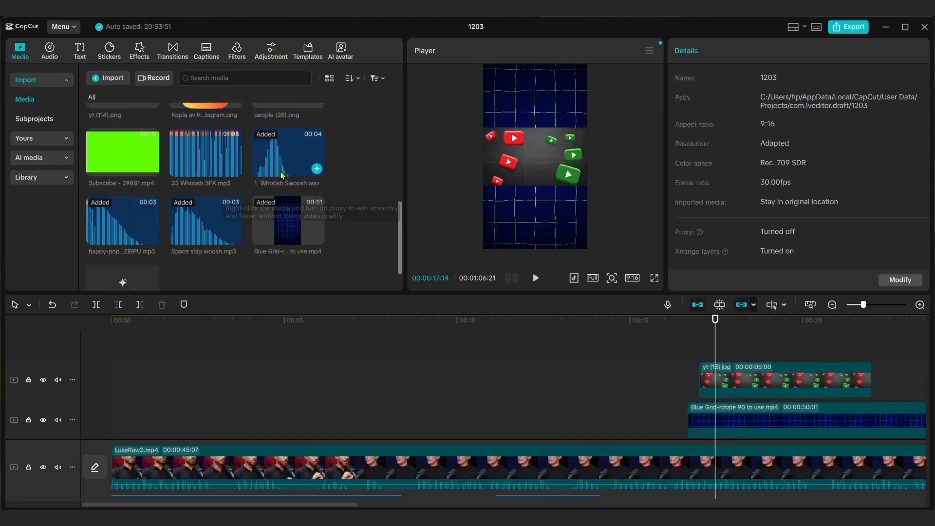
Place yt (232).png and yt (264).png on separate overlay tracks at about 17.5 seconds
{"action": "scroll", "coordinate": [204, 195], "scroll_direction": "down", "scroll_amount": 5}
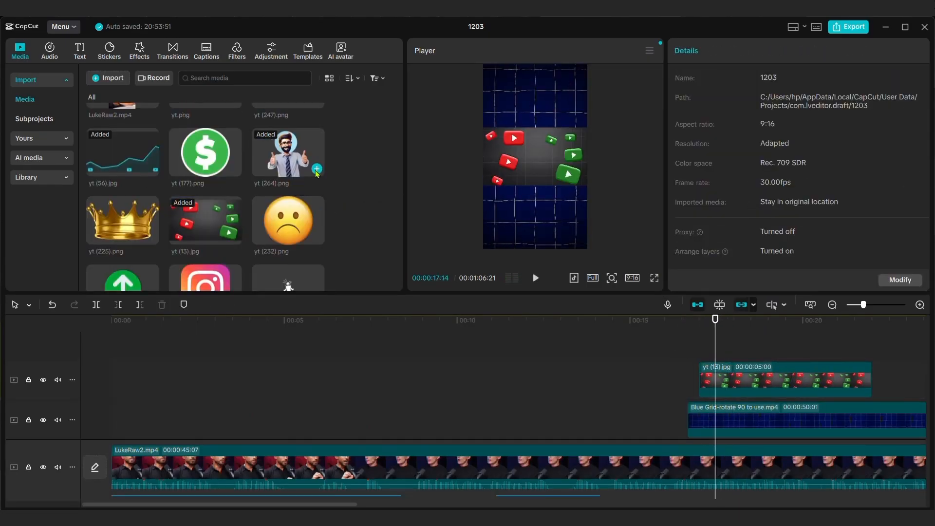
{"action": "left_click_drag", "start_coordinate": [312, 229], "coordinate": [714, 347]}
{"action": "left_click", "coordinate": [309, 157]}
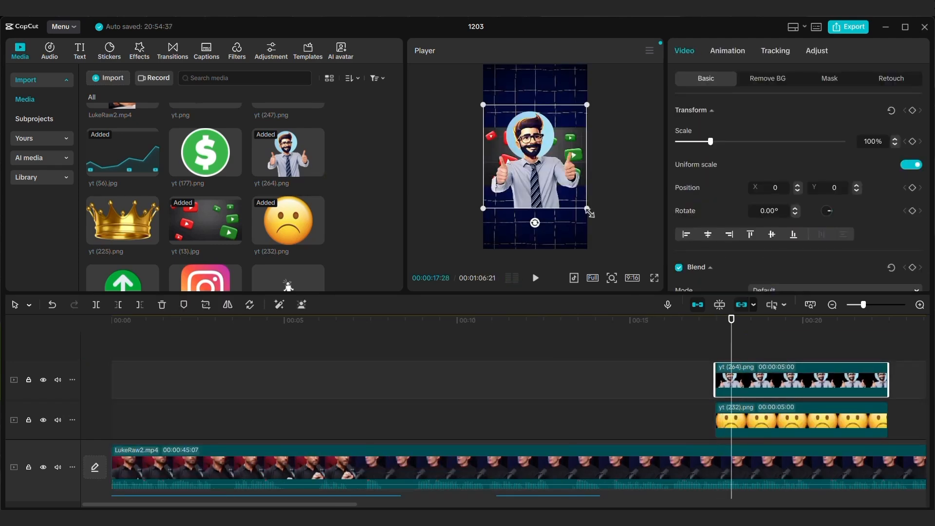
Scale yt (264).png to 52%, position it at X 76, Y 0, and stack yt (232).png on the track above it
{"action": "left_click_drag", "start_coordinate": [588, 211], "coordinate": [570, 191]}
{"action": "left_click_drag", "start_coordinate": [535, 155], "coordinate": [512, 153]}
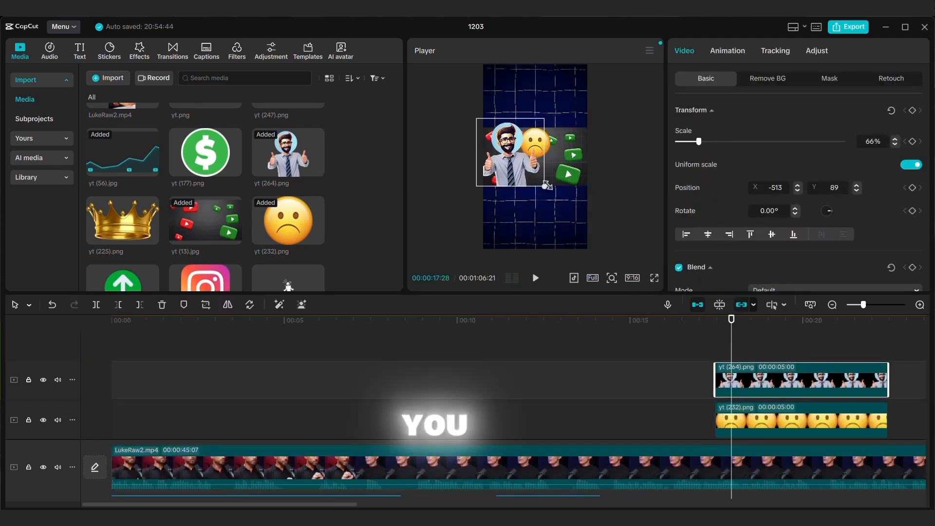
{"action": "left_click_drag", "start_coordinate": [545, 185], "coordinate": [539, 180]}
{"action": "left_click_drag", "start_coordinate": [511, 155], "coordinate": [534, 159]}
{"action": "left_click_drag", "start_coordinate": [773, 419], "coordinate": [772, 348]}
Play back the start of the stacked sad-face and cartoon-man overlays from about 17 seconds
{"action": "left_click", "coordinate": [710, 365]}
{"action": "key", "text": "space"}
{"action": "left_click", "coordinate": [717, 371]}
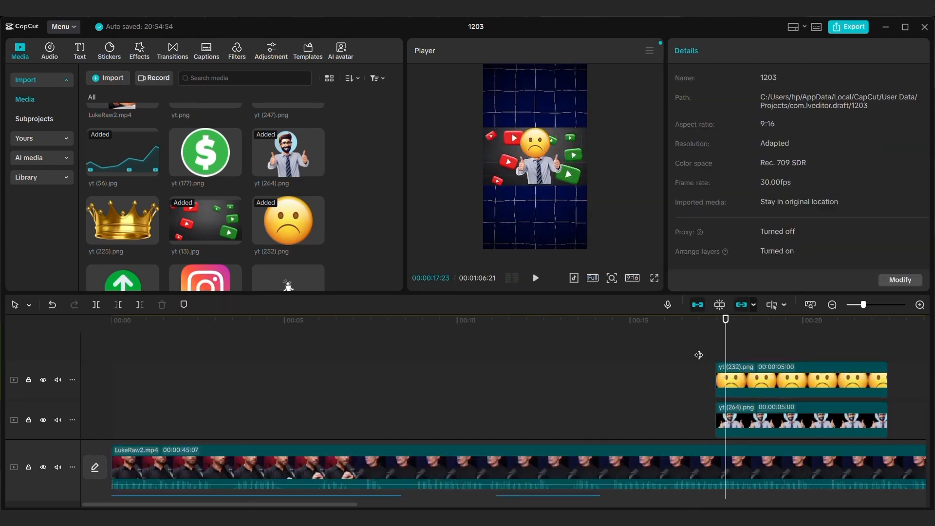
{"action": "key", "text": "space"}
Add an opacity keyframe of 0% at the start of the yt (264).png clip
{"action": "left_click", "coordinate": [791, 419]}
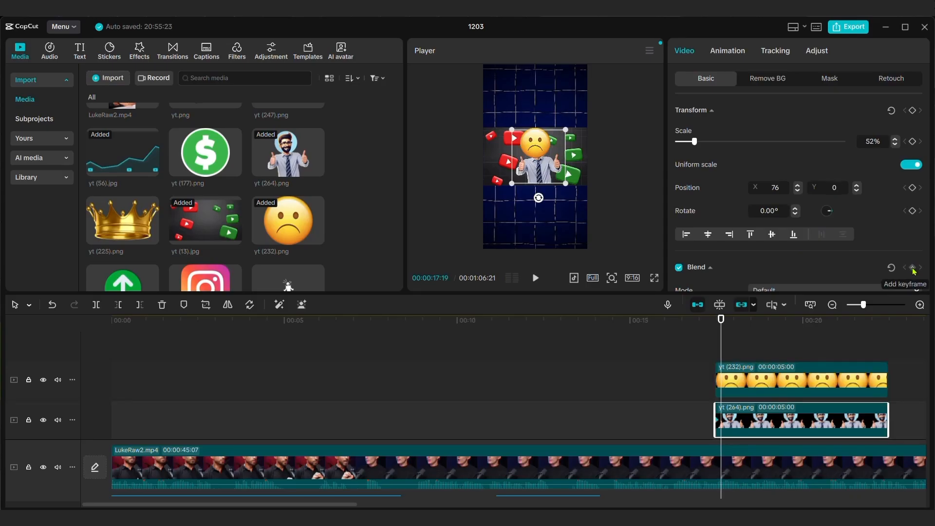
{"action": "scroll", "coordinate": [818, 279], "scroll_direction": "down", "scroll_amount": 2}
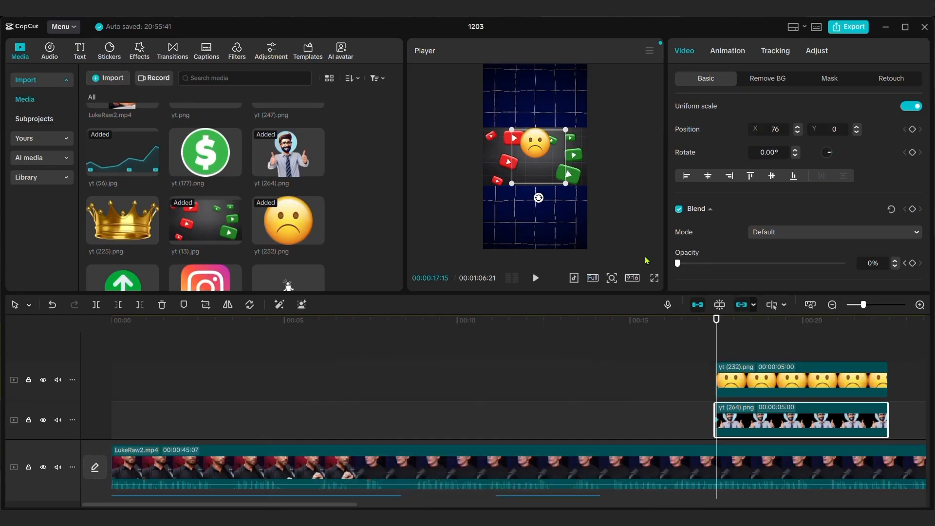
Keyframe the opacity of yt (232).png from 0% at its start to 100% at 17 seconds 25 frames
{"action": "left_click", "coordinate": [752, 374]}
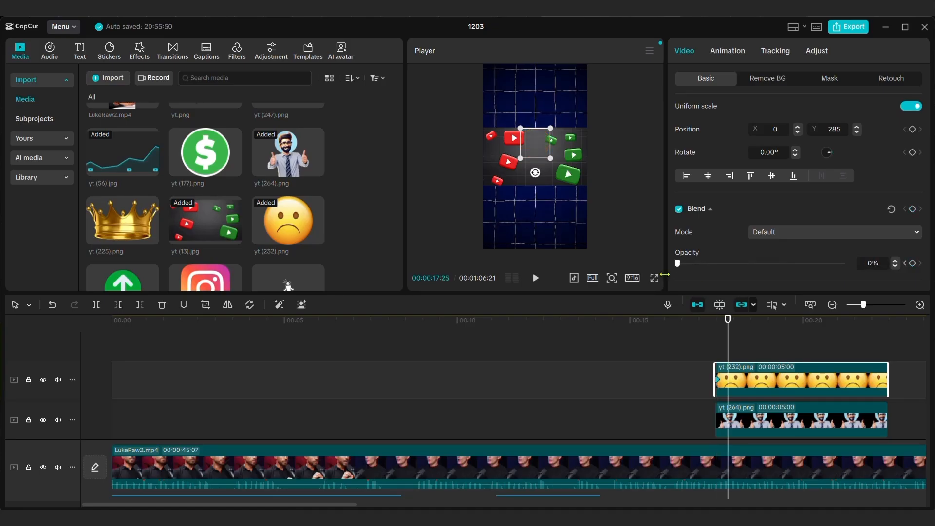
{"action": "left_click", "coordinate": [913, 263]}
{"action": "left_click_drag", "start_coordinate": [680, 263], "coordinate": [843, 264]}
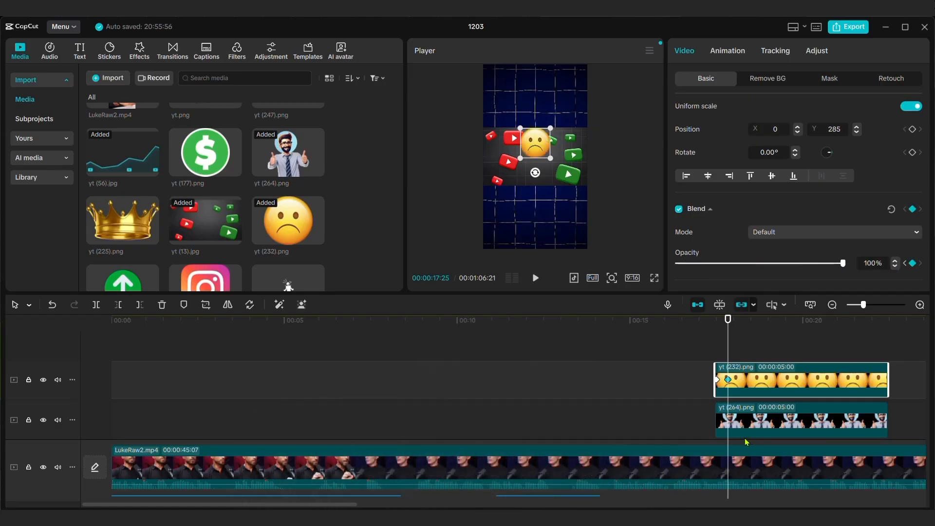
Set the opacity keyframe of yt (264).png to 100% at 17 seconds 25 frames
{"action": "left_click", "coordinate": [753, 415]}
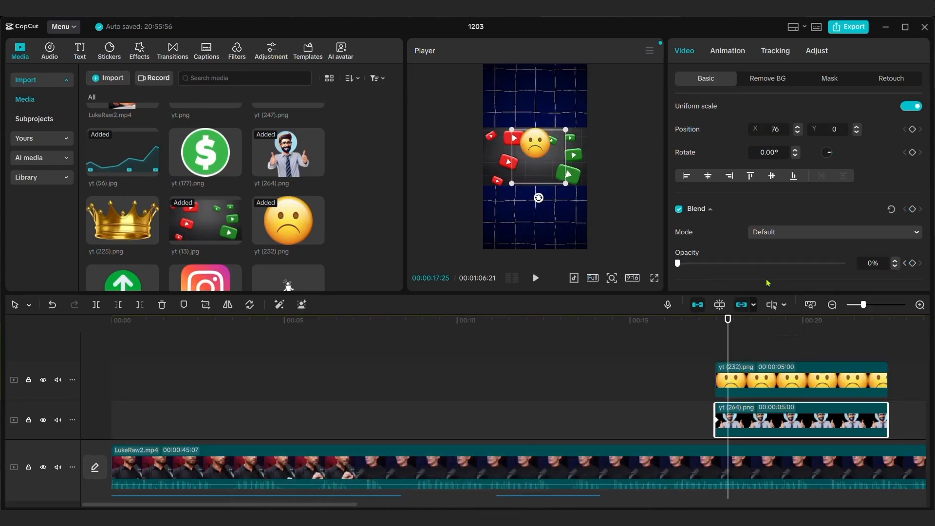
{"action": "left_click_drag", "start_coordinate": [678, 263], "coordinate": [843, 263]}
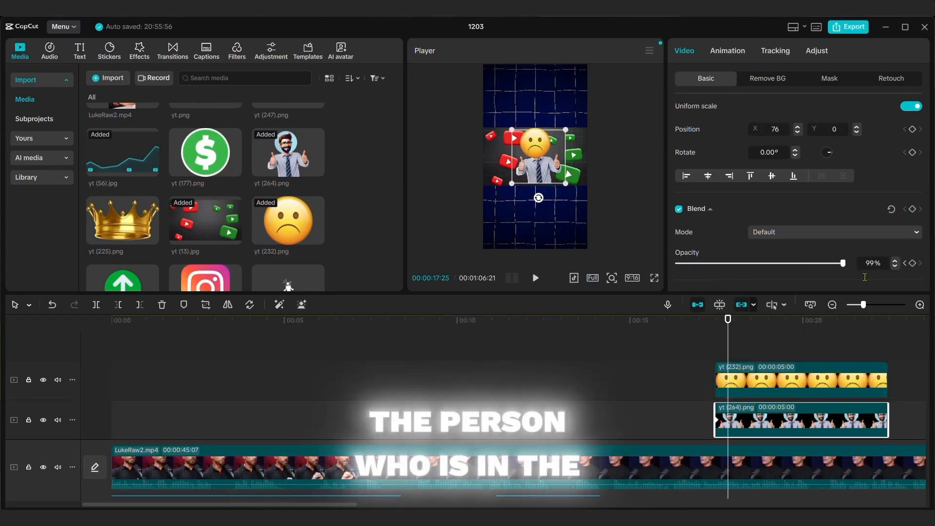
{"action": "left_click", "coordinate": [913, 263]}
{"action": "left_click", "coordinate": [913, 265]}
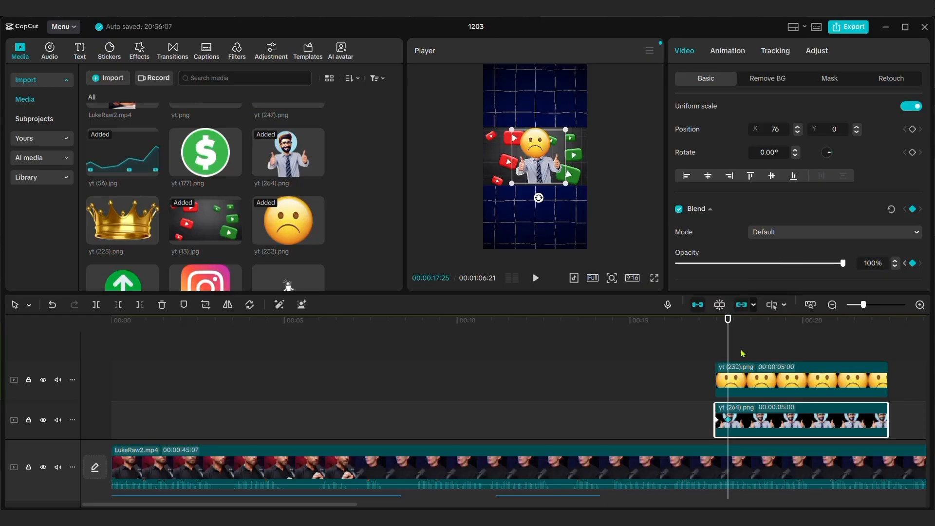
Play back the section from about 17 seconds to check the fade-ins of both overlay images
{"action": "left_click", "coordinate": [712, 352]}
{"action": "key", "text": "space"}
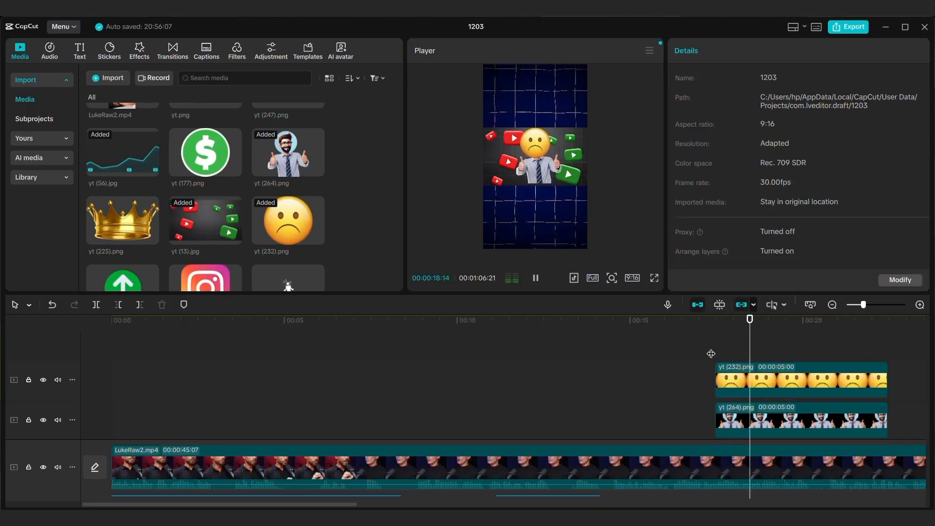
{"action": "key", "text": "space"}
{"action": "left_click", "coordinate": [704, 354]}
{"action": "key", "text": "space"}
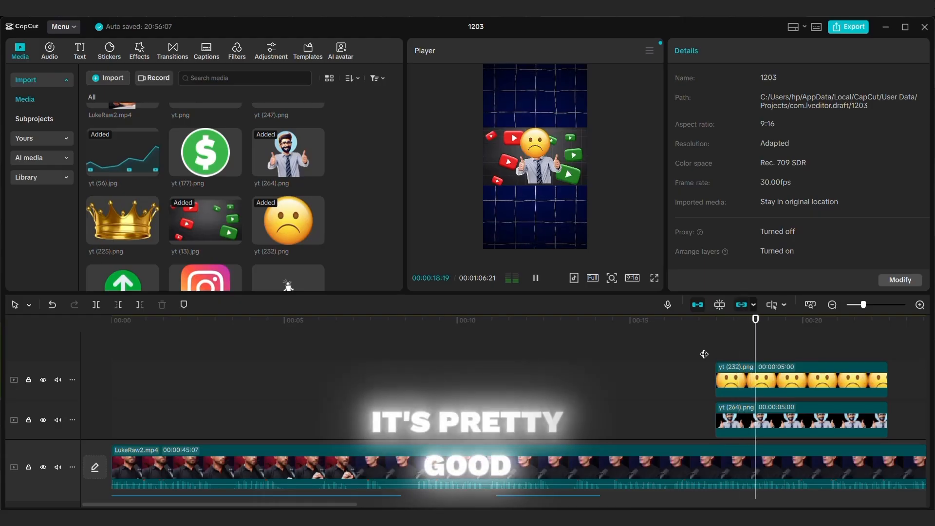
{"action": "left_click", "coordinate": [685, 355]}
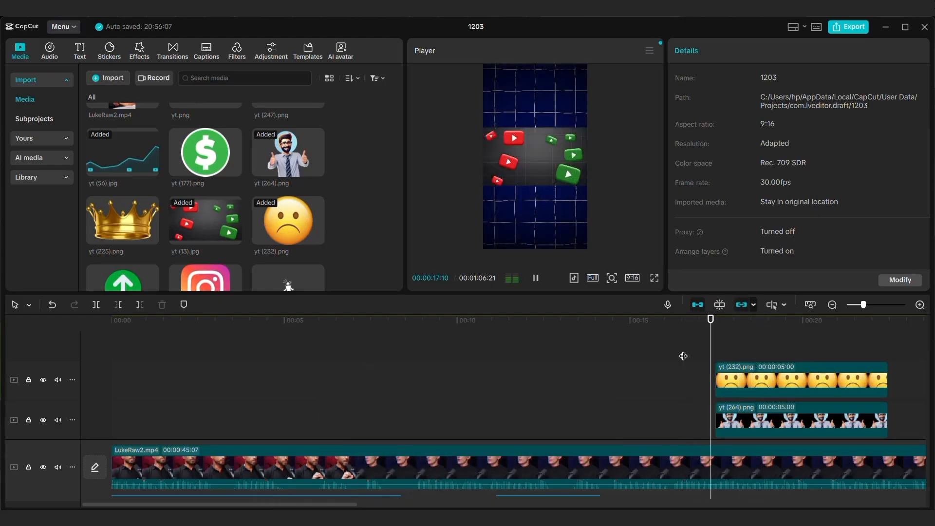
{"action": "key", "text": "space"}
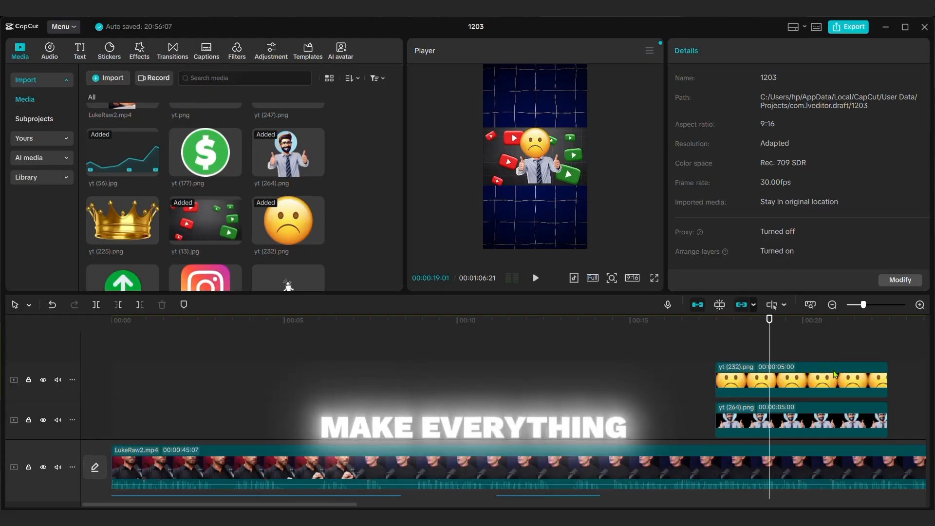
Trim the ends of yt (232).png, yt (264).png and yt (13).jpg to about 19 seconds
{"action": "left_click", "coordinate": [882, 383]}
{"action": "left_click_drag", "start_coordinate": [890, 379], "coordinate": [774, 378]}
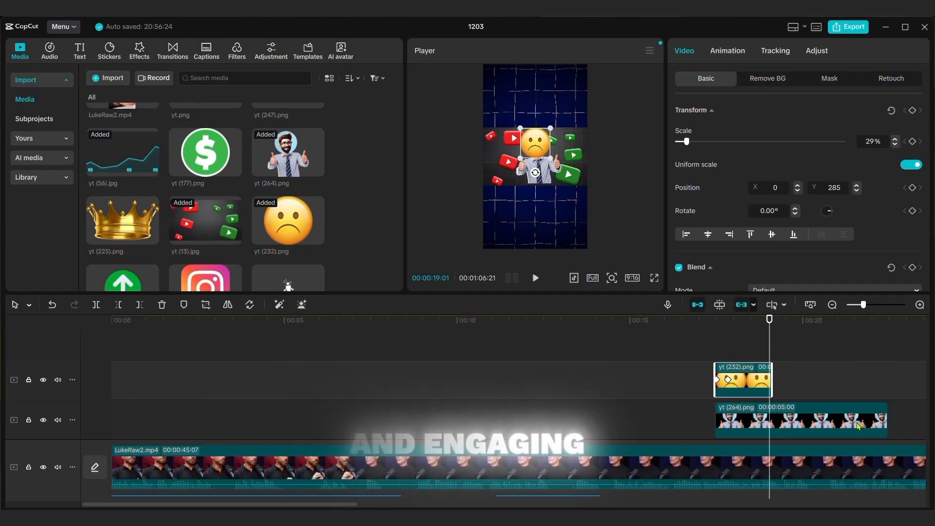
{"action": "left_click", "coordinate": [859, 426]}
{"action": "left_click_drag", "start_coordinate": [887, 421], "coordinate": [772, 422]}
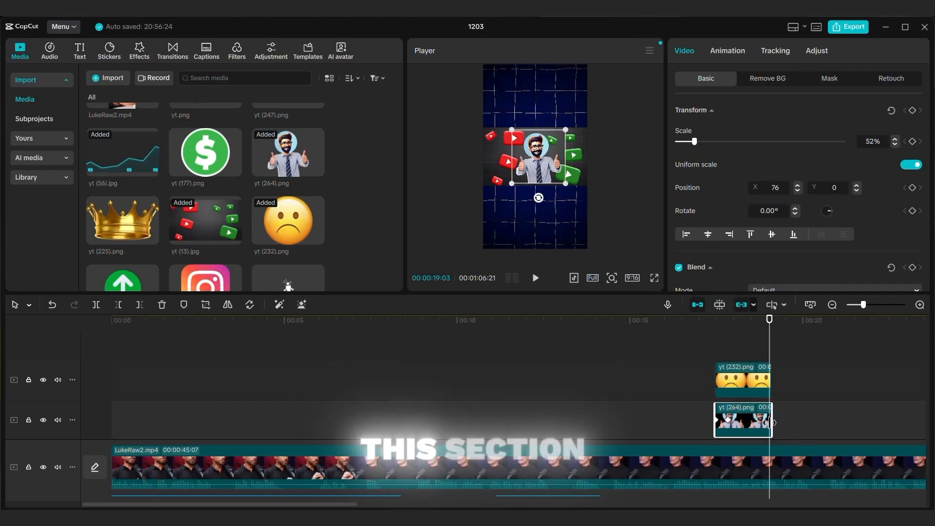
{"action": "scroll", "coordinate": [781, 415], "scroll_direction": "down", "scroll_amount": 2}
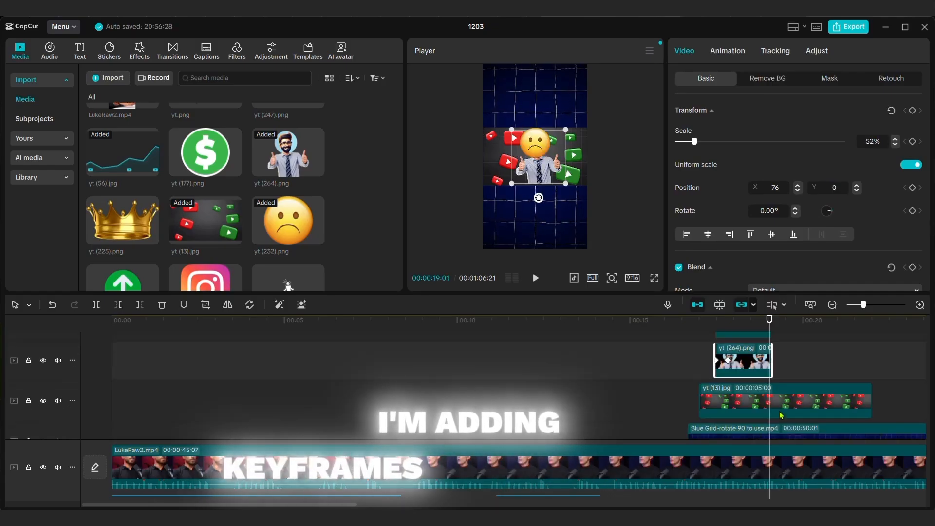
{"action": "left_click", "coordinate": [821, 404]}
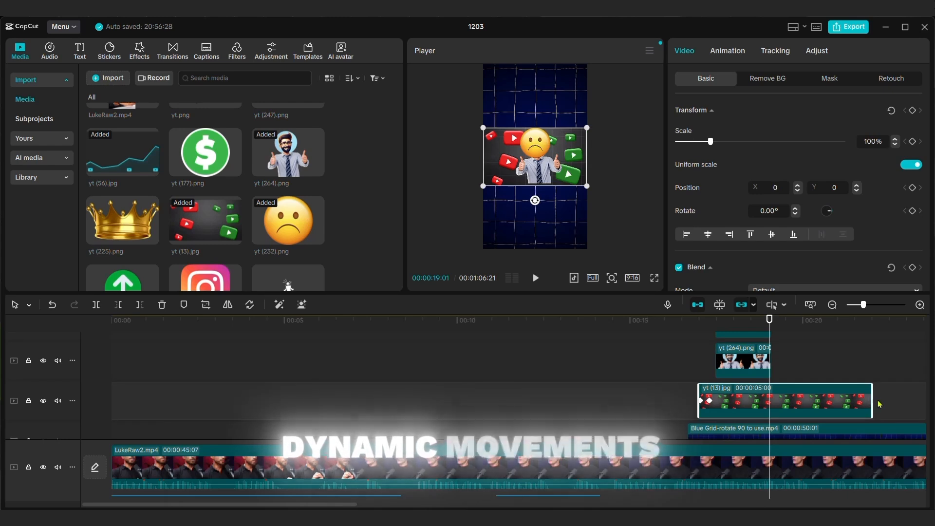
{"action": "left_click_drag", "start_coordinate": [870, 402], "coordinate": [771, 402]}
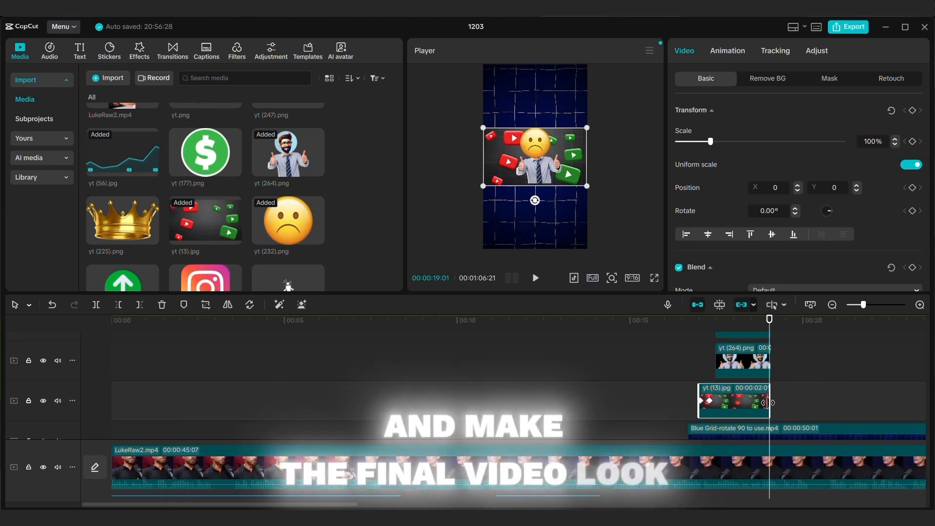
Play back the section from about 16 seconds and extend the end of yt (13).jpg to match the overlays above it
{"action": "left_click", "coordinate": [676, 384]}
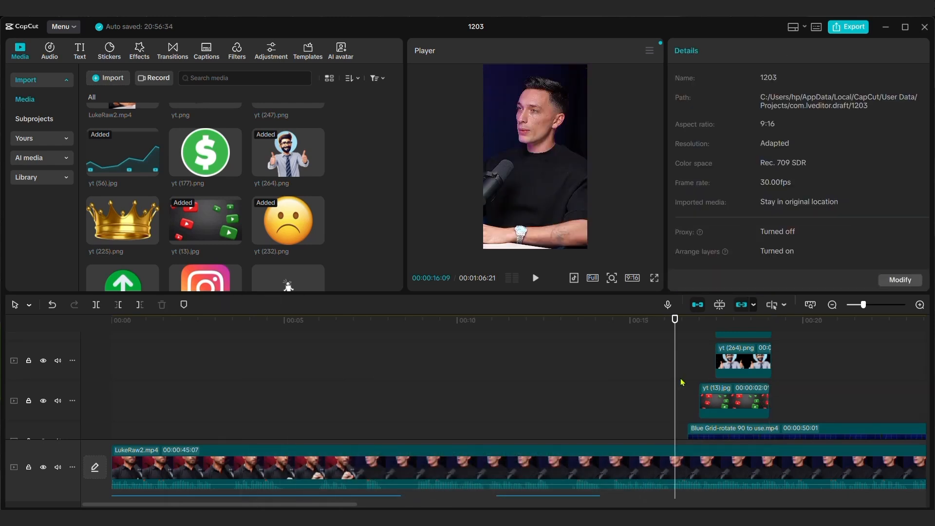
{"action": "key", "text": "space"}
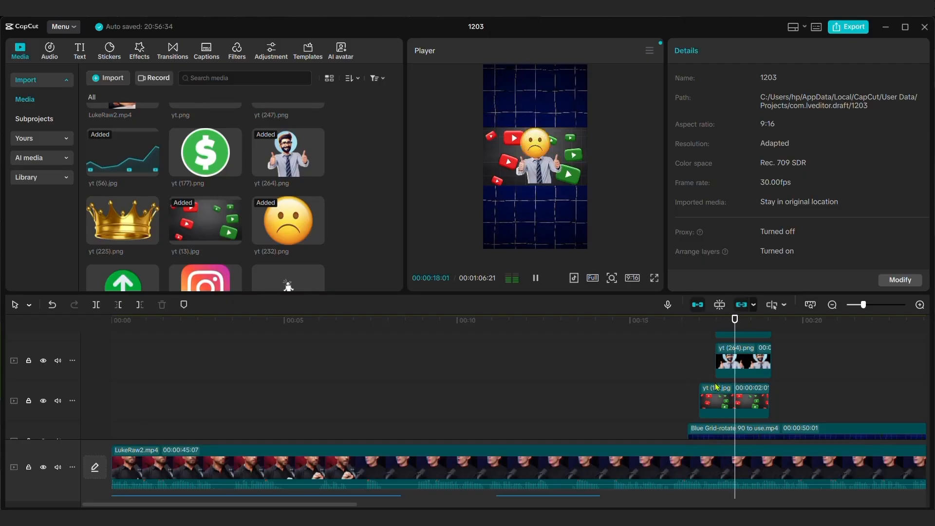
{"action": "left_click", "coordinate": [754, 399]}
{"action": "left_click_drag", "start_coordinate": [777, 398], "coordinate": [769, 399]}
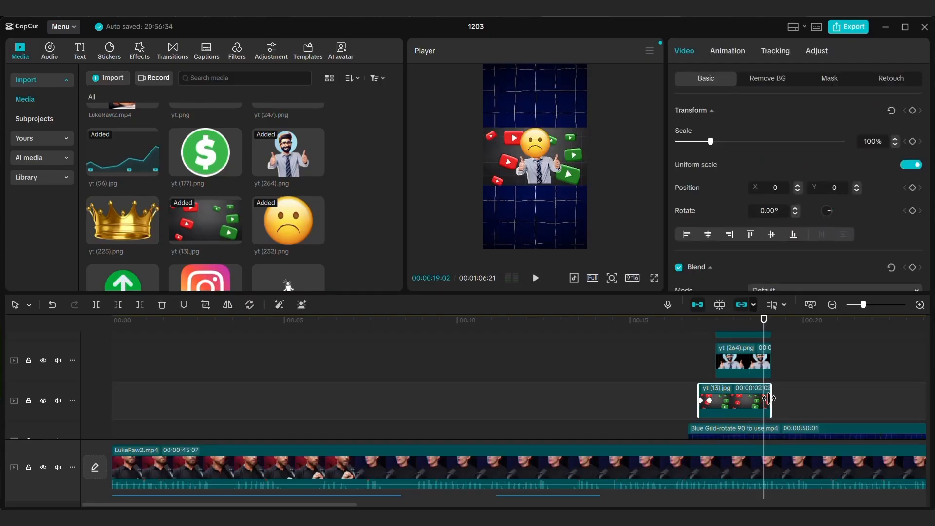
{"action": "key", "text": "space"}
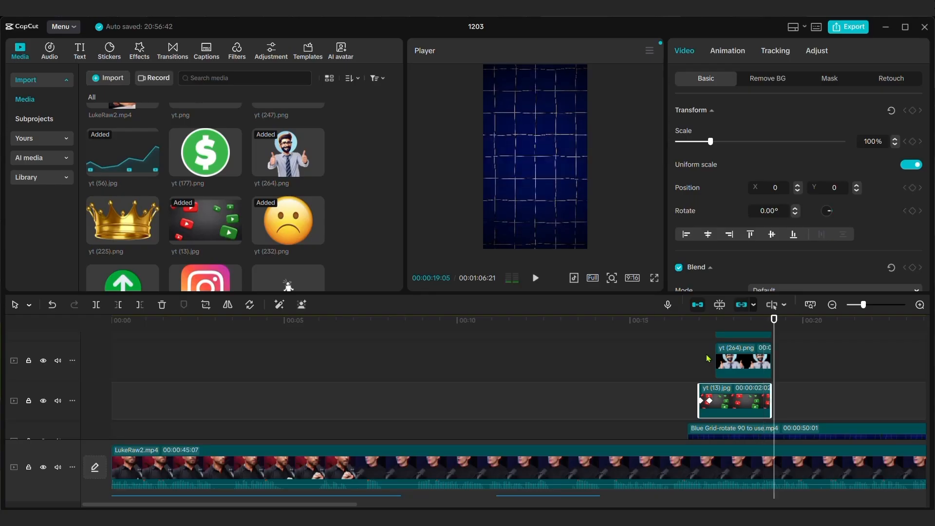
Fade out yt (13).jpg, yt (264).png and yt (232).png with opacity keyframes of 100% at 19:00 and 0% at 19:01
{"action": "left_click_drag", "start_coordinate": [775, 347], "coordinate": [769, 345]}
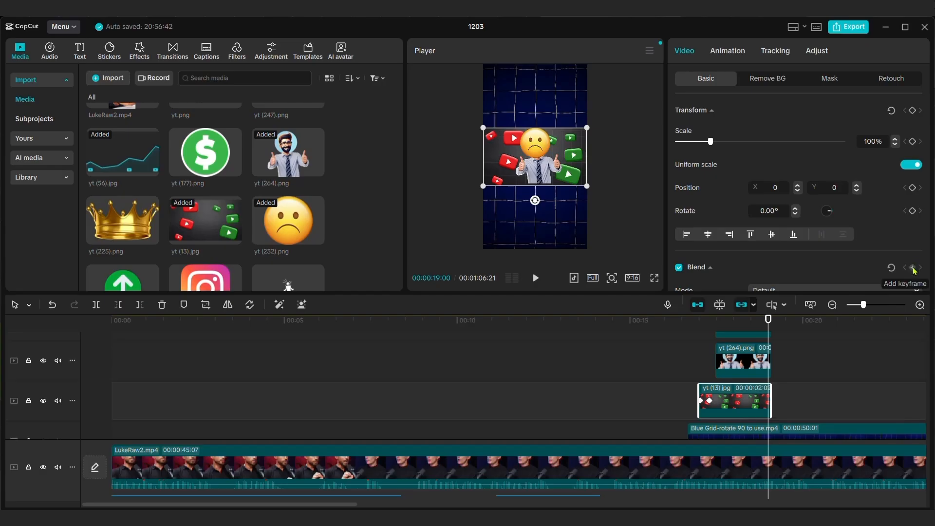
{"action": "scroll", "coordinate": [914, 271], "scroll_direction": "down", "scroll_amount": 3}
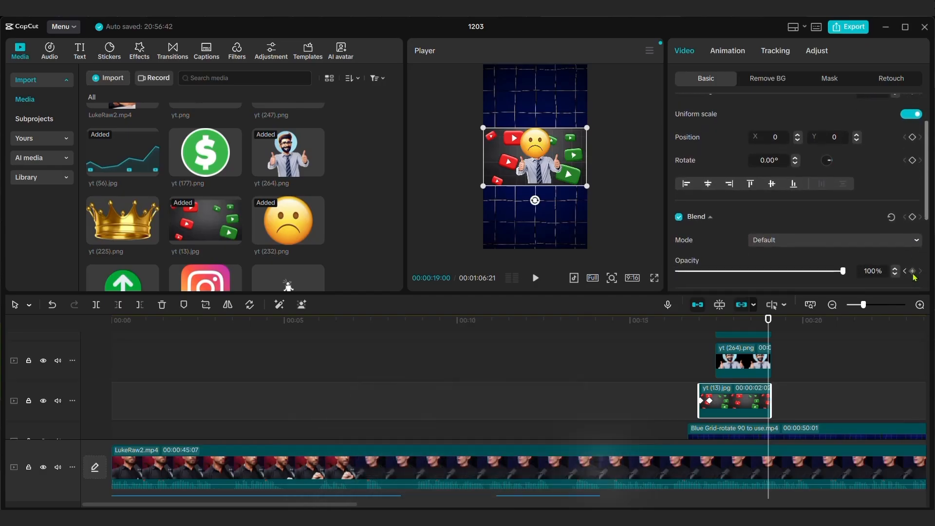
{"action": "left_click", "coordinate": [913, 270]}
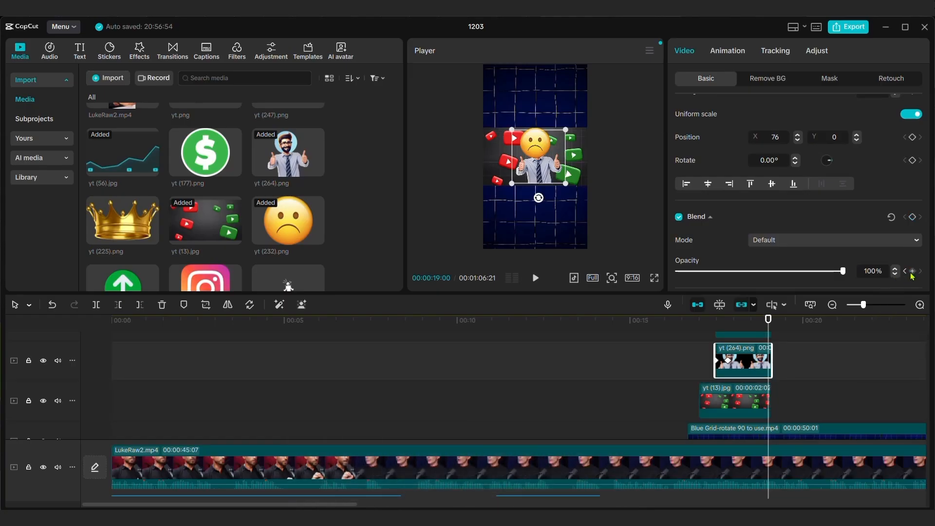
{"action": "left_click", "coordinate": [761, 335]}
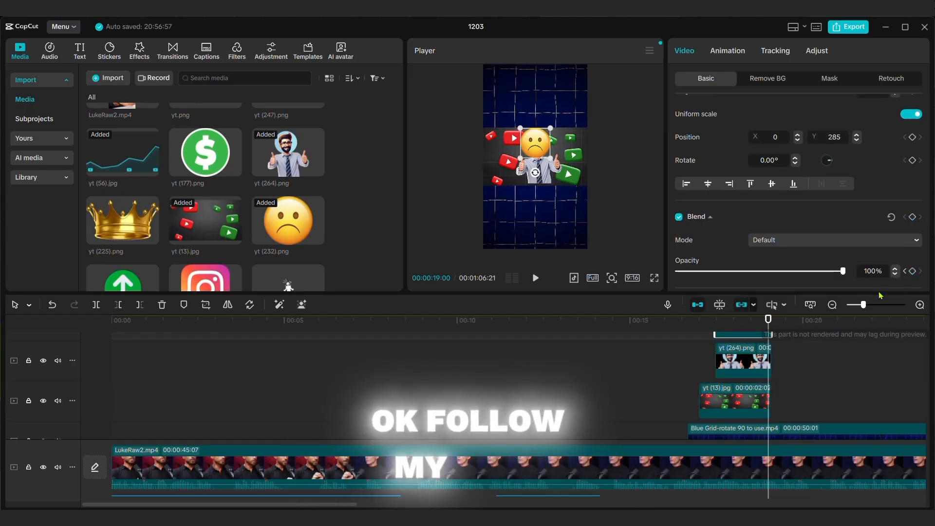
{"action": "left_click", "coordinate": [912, 271]}
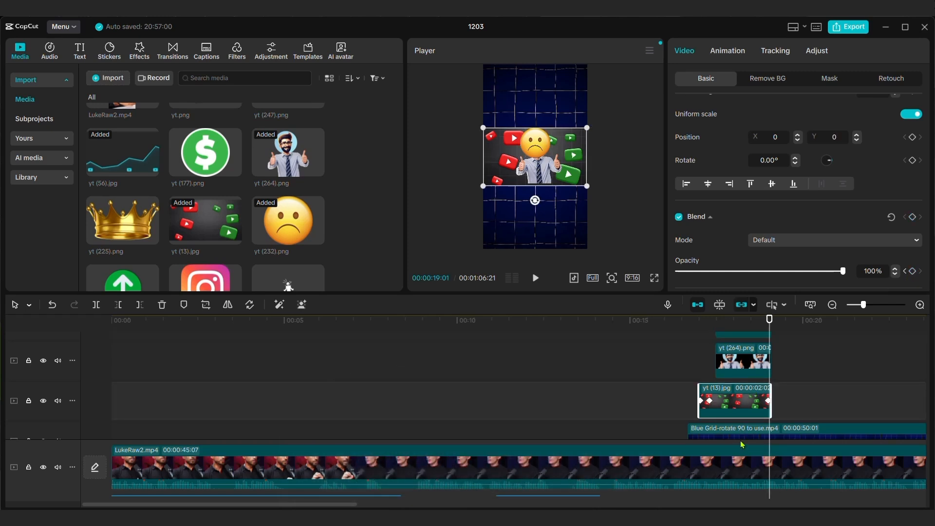
{"action": "left_click_drag", "start_coordinate": [843, 271], "coordinate": [602, 294]}
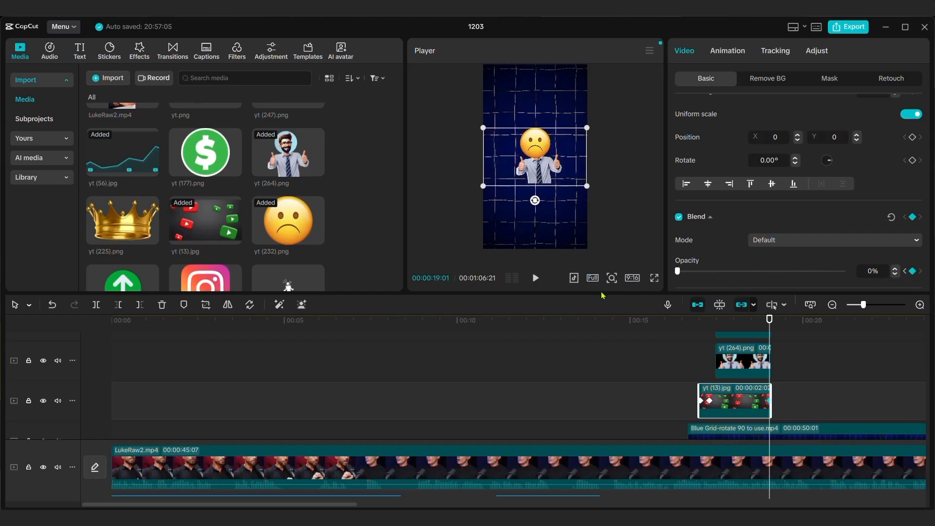
{"action": "left_click", "coordinate": [753, 366]}
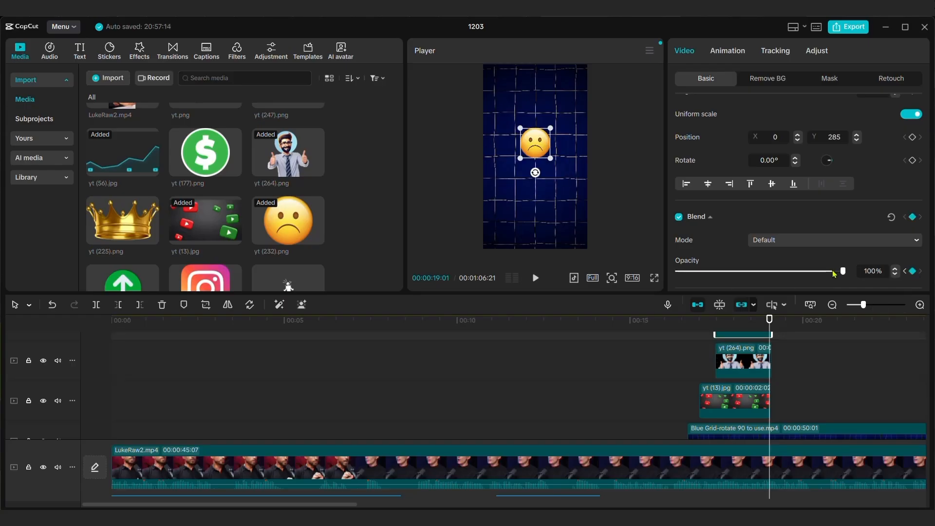
Add an opacity keyframe of 0% to Blue Grid-rotate 90 to use.mp4 at 19 seconds 1 frame
{"action": "scroll", "coordinate": [765, 390], "scroll_direction": "down", "scroll_amount": 3}
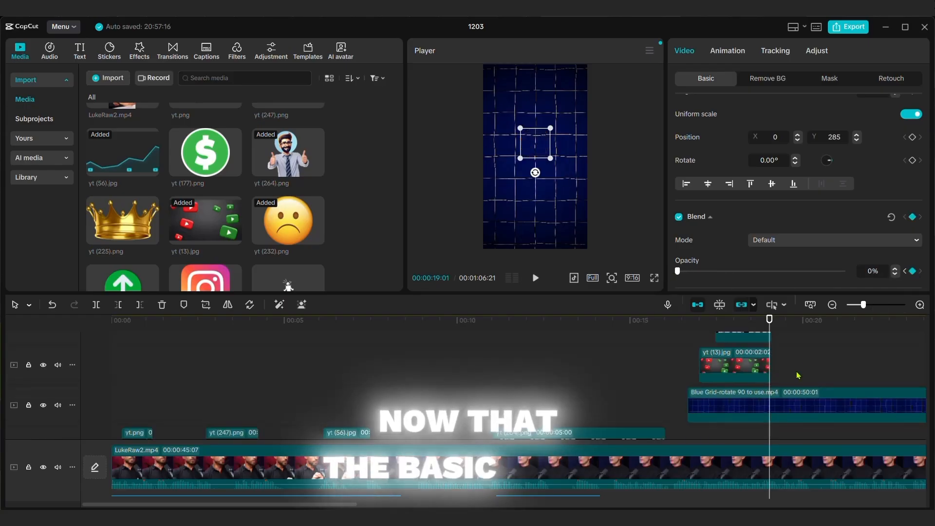
{"action": "left_click", "coordinate": [765, 395]}
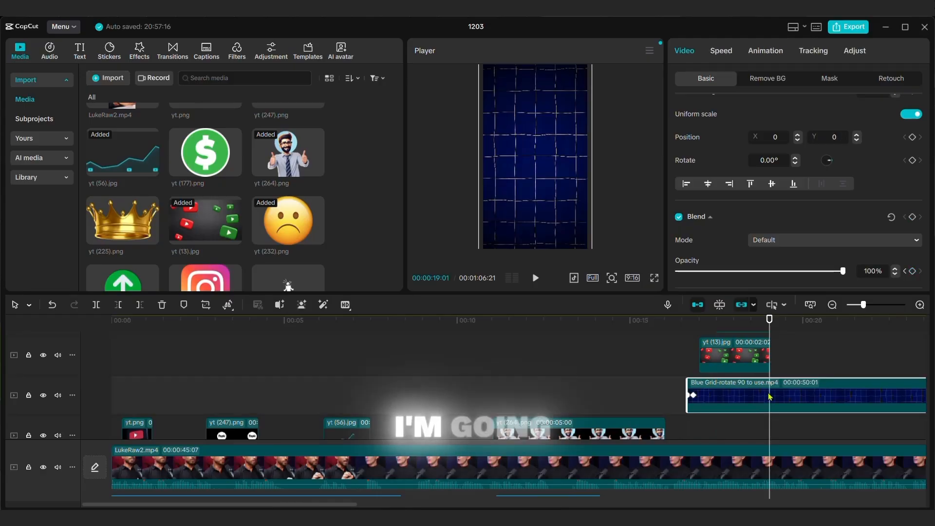
{"action": "left_click", "coordinate": [912, 271]}
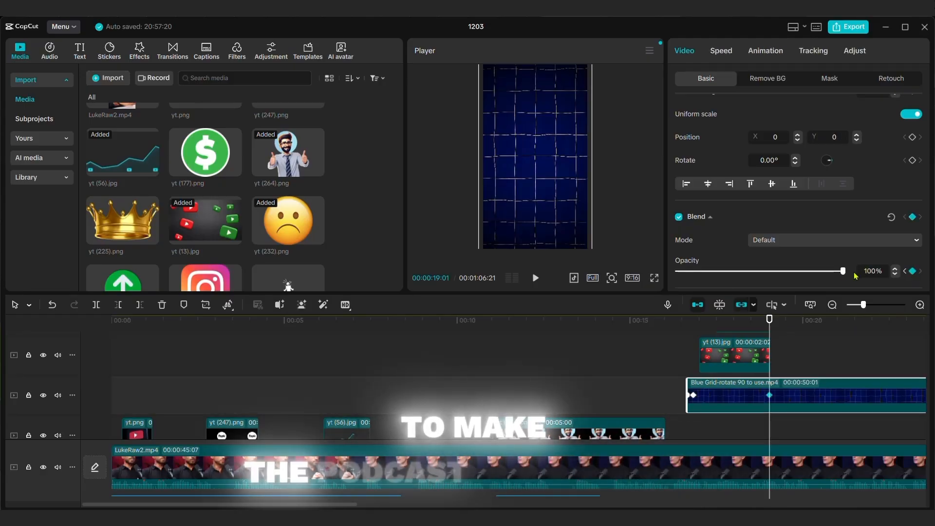
{"action": "left_click_drag", "start_coordinate": [843, 271], "coordinate": [662, 280]}
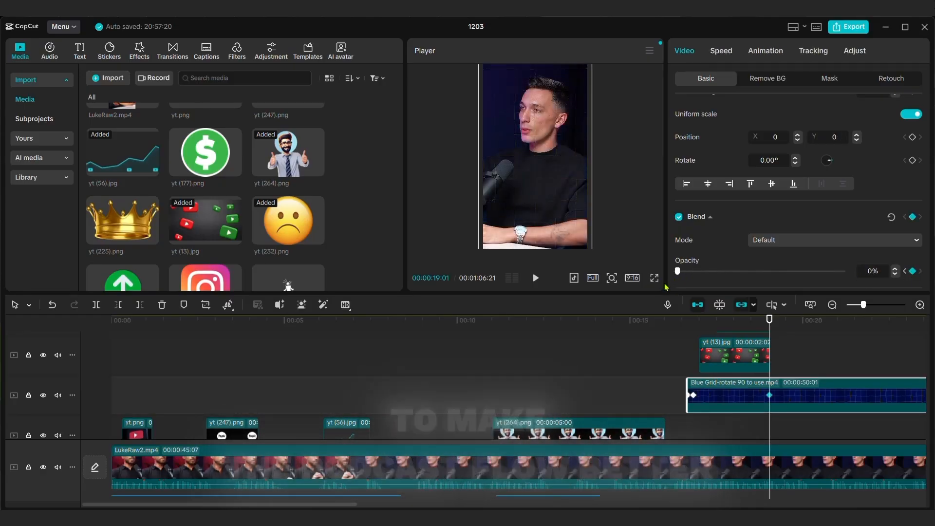
Add a full-opacity keyframe to Blue Grid-rotate 90 to use.mp4 at 18 seconds 29 frames
{"action": "left_click", "coordinate": [767, 391]}
{"action": "key", "text": "Left"}
{"action": "key", "text": "Left"}
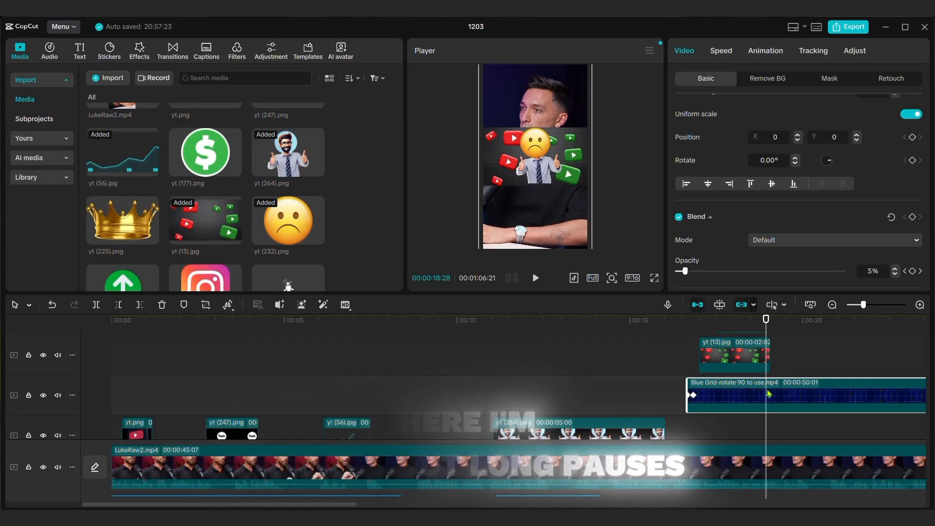
{"action": "left_click", "coordinate": [756, 352]}
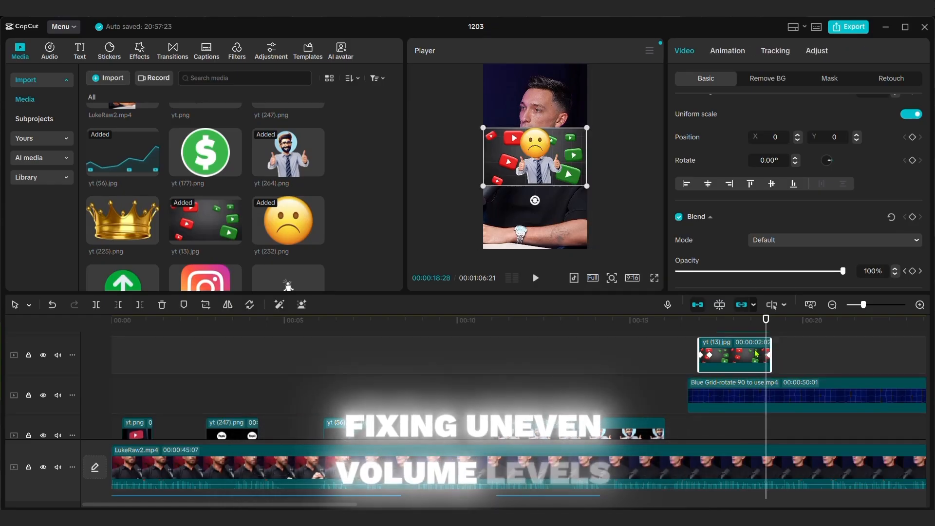
{"action": "left_click", "coordinate": [762, 404]}
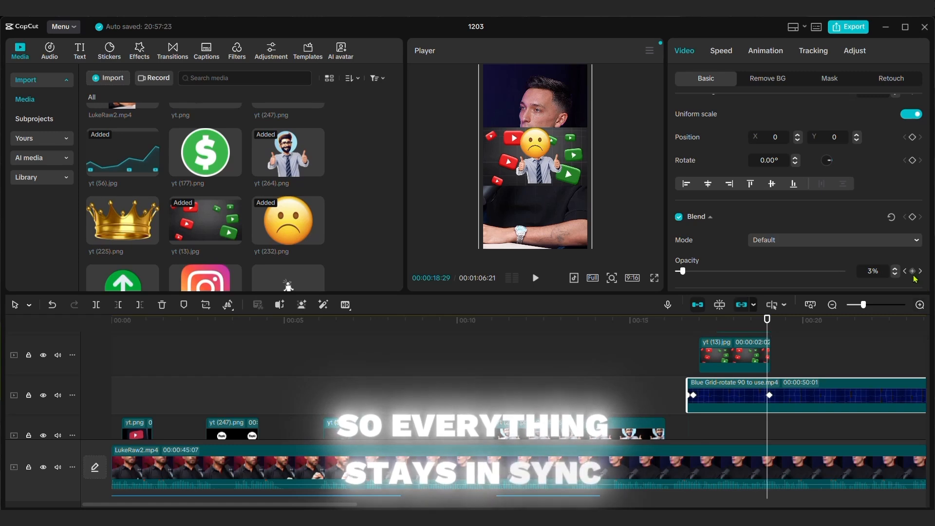
{"action": "left_click_drag", "start_coordinate": [683, 271], "coordinate": [882, 279]}
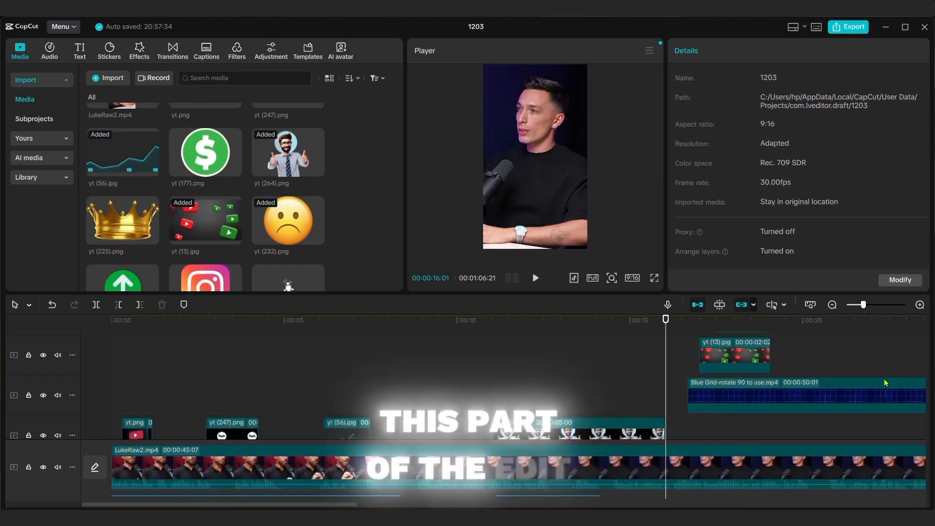
Trim the end of Blue Grid-rotate 90 to use.mp4 to about 19 seconds, in line with the overlay images above it
{"action": "scroll", "coordinate": [834, 389], "scroll_direction": "right", "scroll_amount": 5}
{"action": "scroll", "coordinate": [834, 396], "scroll_direction": "right", "scroll_amount": 8}
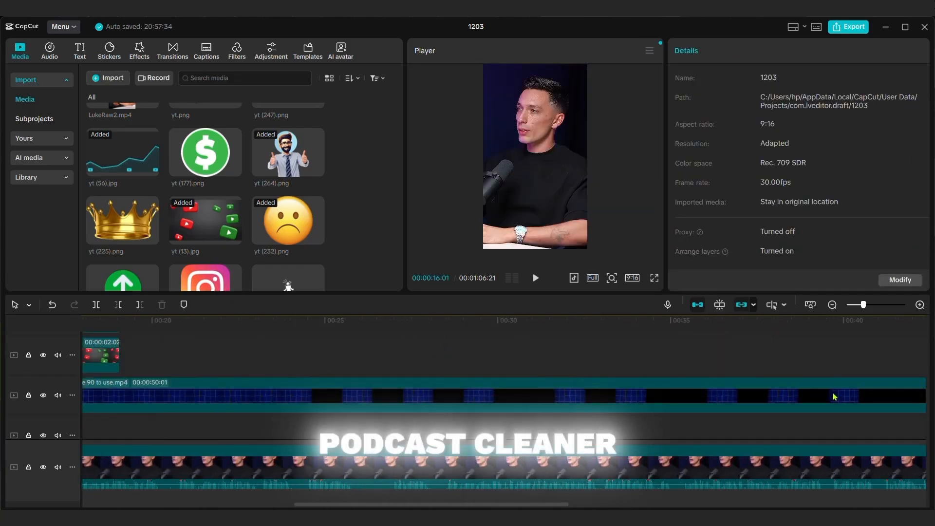
{"action": "scroll", "coordinate": [606, 378], "scroll_direction": "left", "scroll_amount": 12}
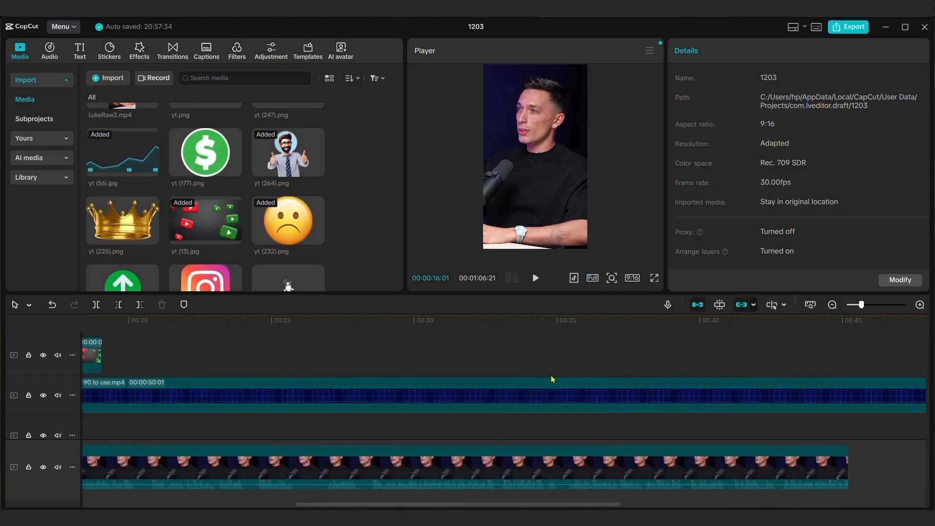
{"action": "left_click", "coordinate": [682, 357]}
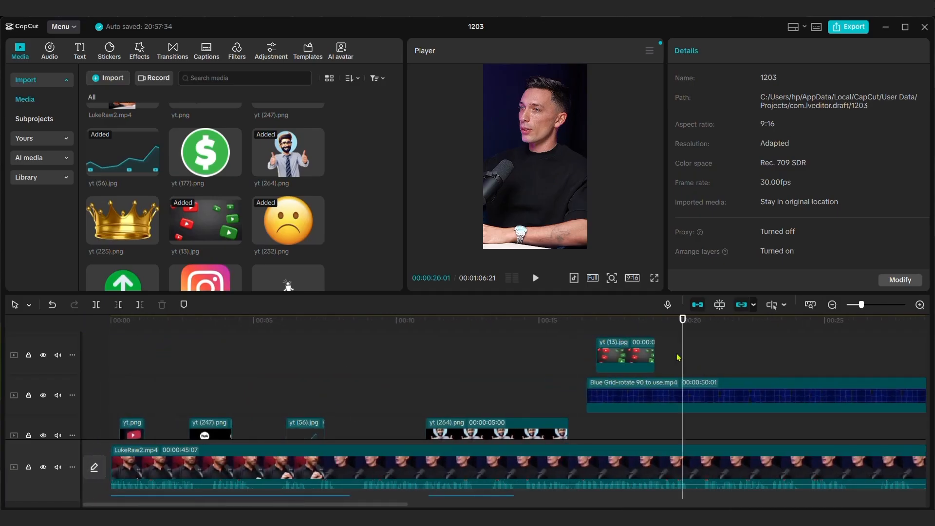
{"action": "left_click", "coordinate": [689, 401]}
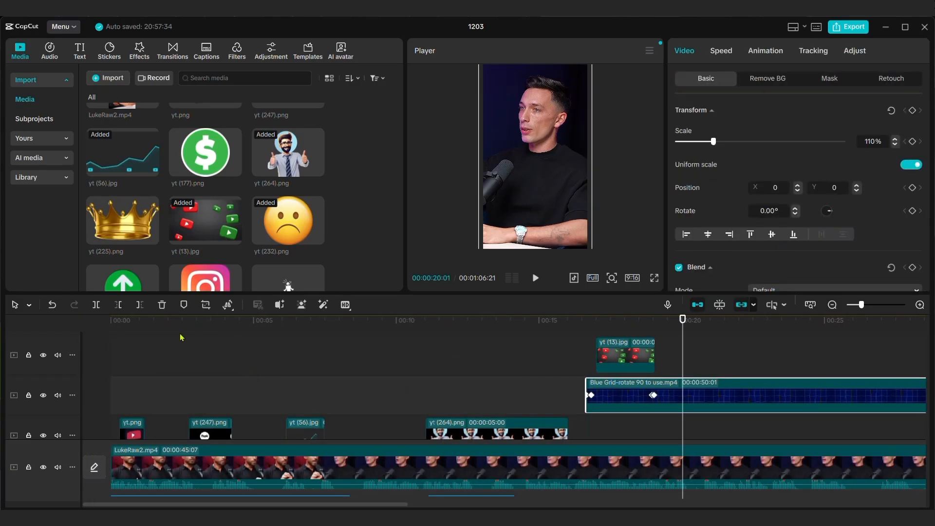
{"action": "left_click", "coordinate": [147, 308]}
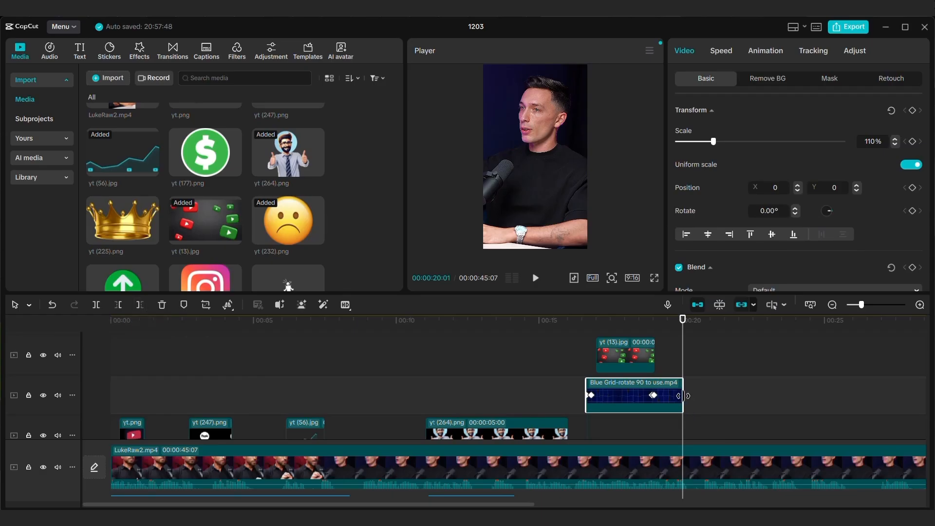
{"action": "left_click_drag", "start_coordinate": [684, 395], "coordinate": [658, 394]}
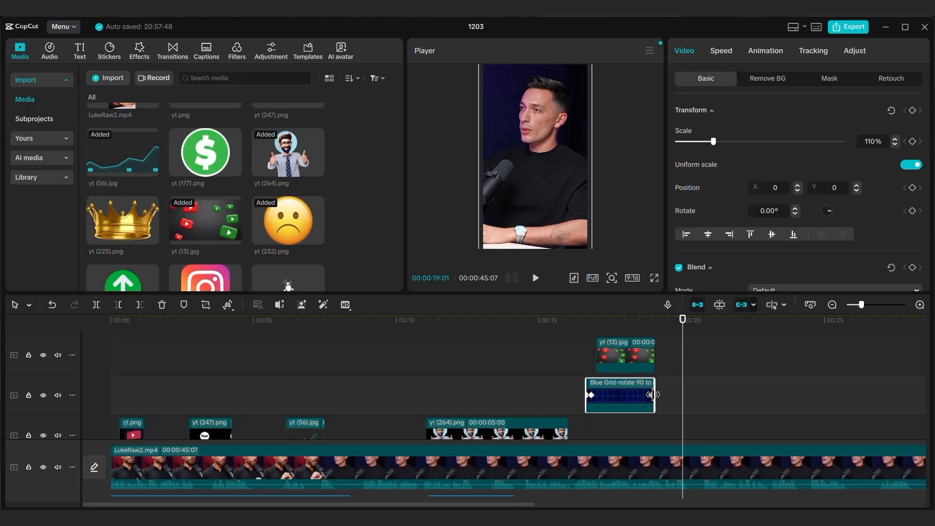
Overlay the crown image yt (225).png for about one second from 13 seconds 22 frames and add opacity keyframes for its fades
{"action": "left_click", "coordinate": [571, 363]}
{"action": "key", "text": "space"}
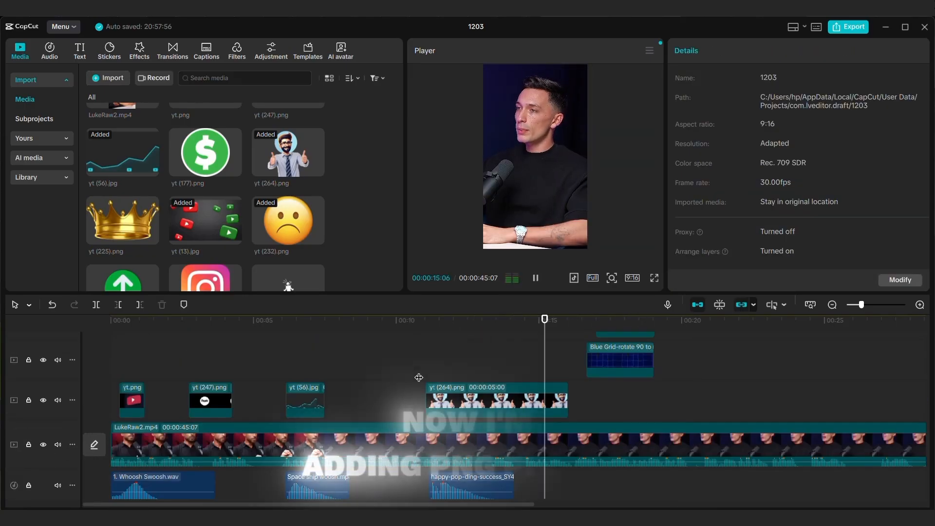
{"action": "left_click", "coordinate": [157, 241]}
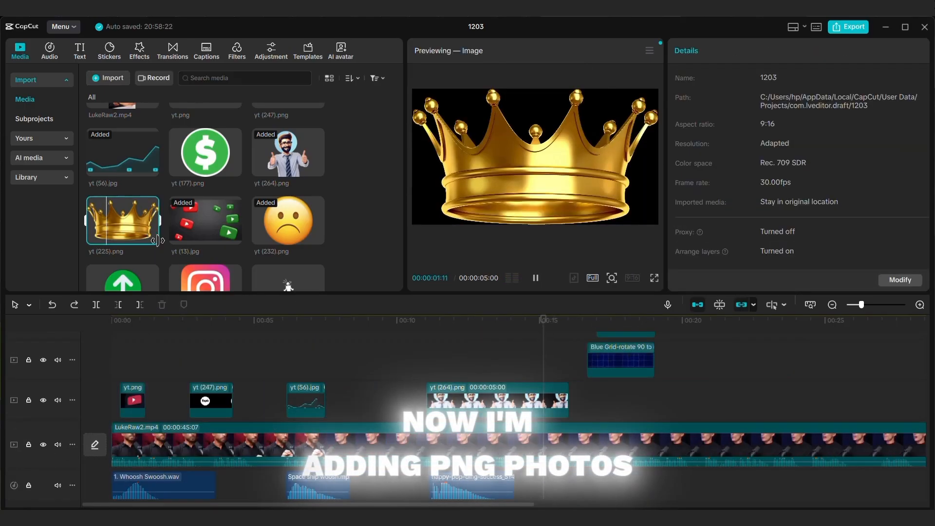
{"action": "left_click_drag", "start_coordinate": [156, 240], "coordinate": [516, 361]}
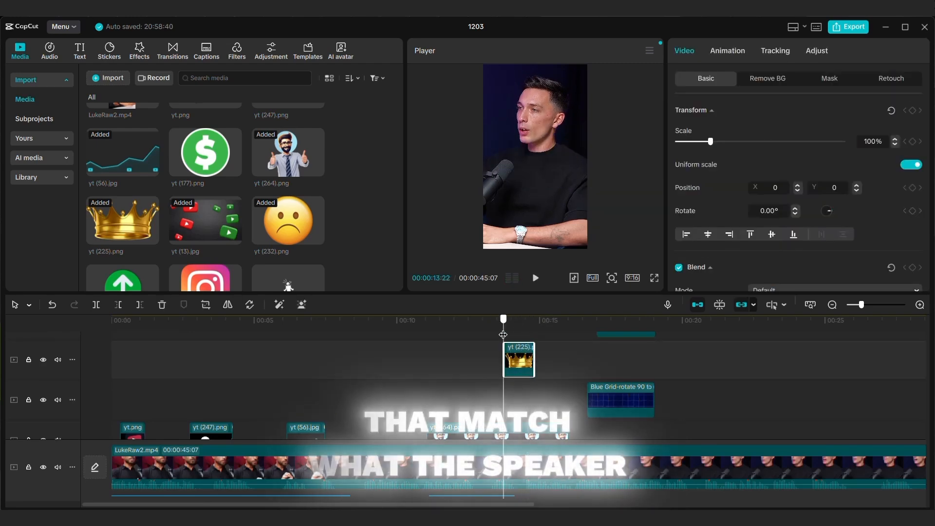
{"action": "scroll", "coordinate": [799, 195], "scroll_direction": "down", "scroll_amount": 3}
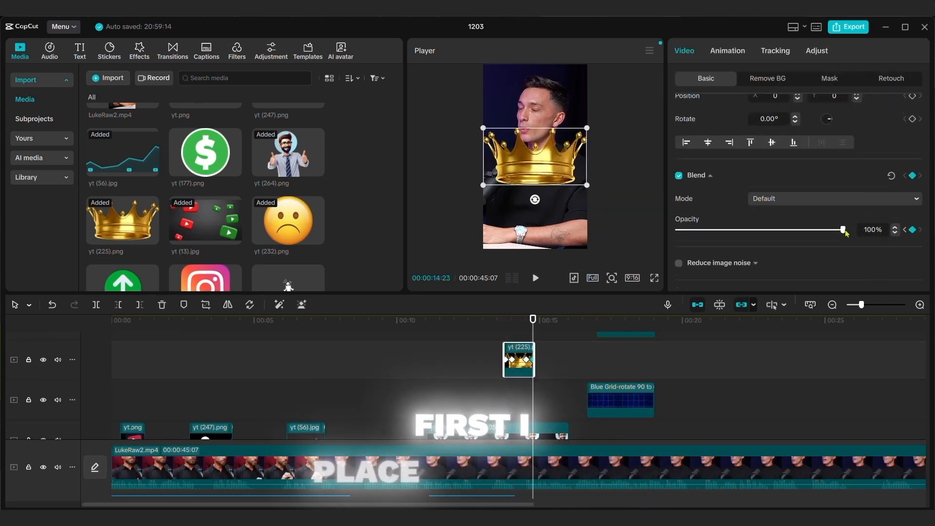
Search the media folder for yt, import yt (44).png and place it on the track below the crown at its start
{"action": "left_click", "coordinate": [500, 341]}
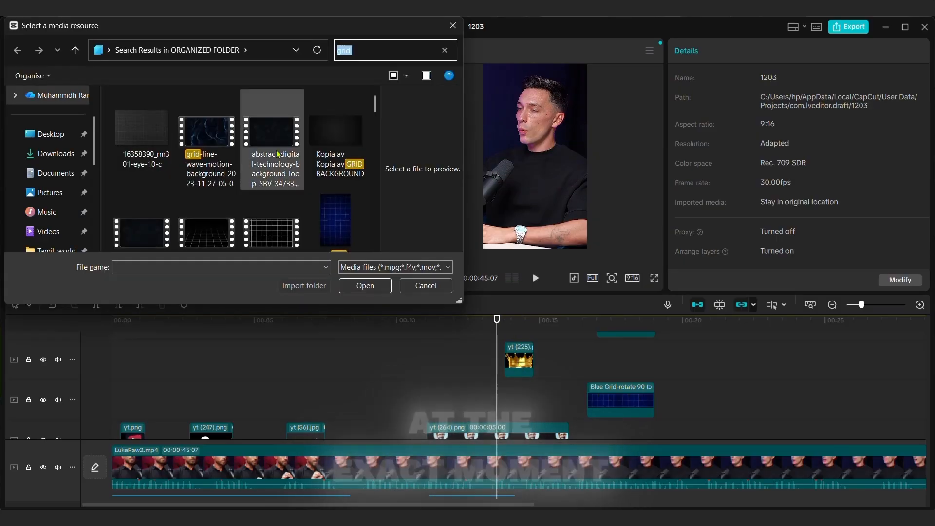
{"action": "type", "text": "yt"}
{"action": "scroll", "coordinate": [335, 195], "scroll_direction": "down", "scroll_amount": 10}
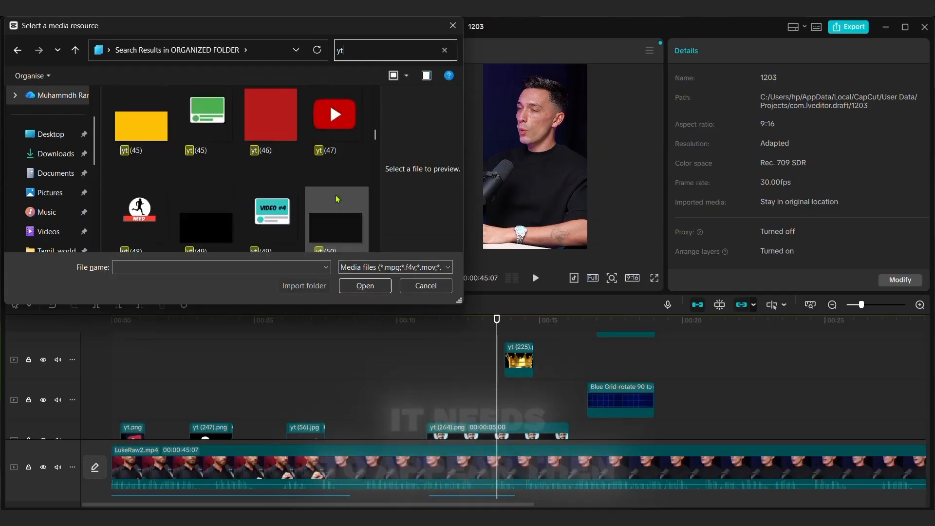
{"action": "scroll", "coordinate": [286, 151], "scroll_direction": "up", "scroll_amount": 8}
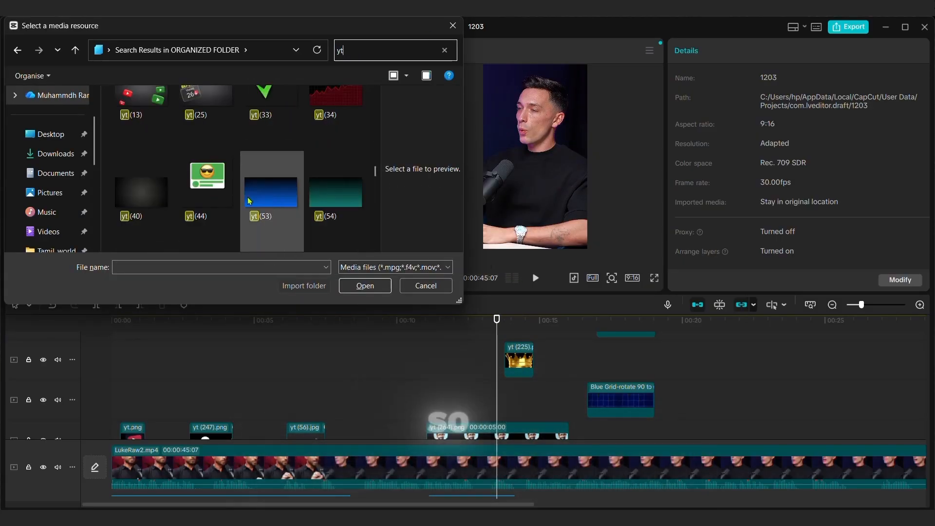
{"action": "double_click", "coordinate": [207, 173]}
{"action": "left_click_drag", "start_coordinate": [122, 246], "coordinate": [511, 404]}
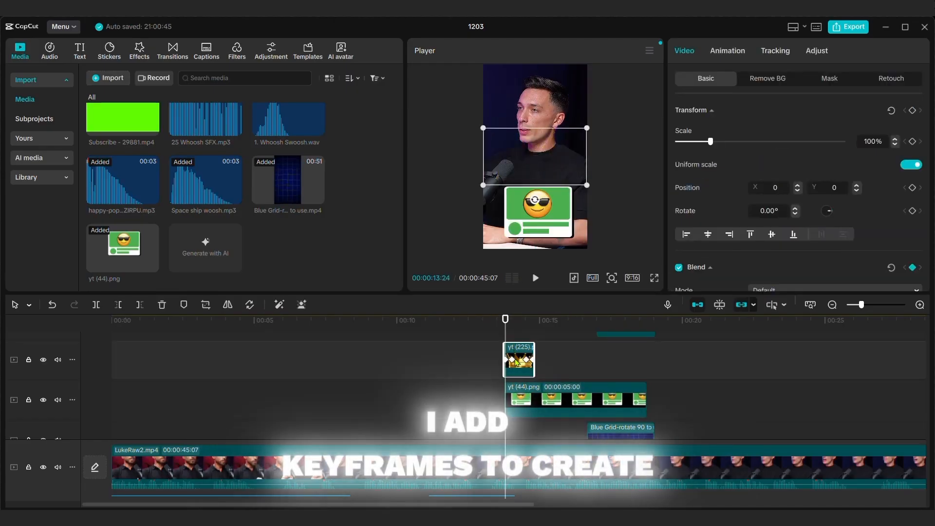
Give yt (44).png fade keyframes matching the crown's and shift the clip to start at about 14 seconds
{"action": "scroll", "coordinate": [826, 235], "scroll_direction": "down", "scroll_amount": 3}
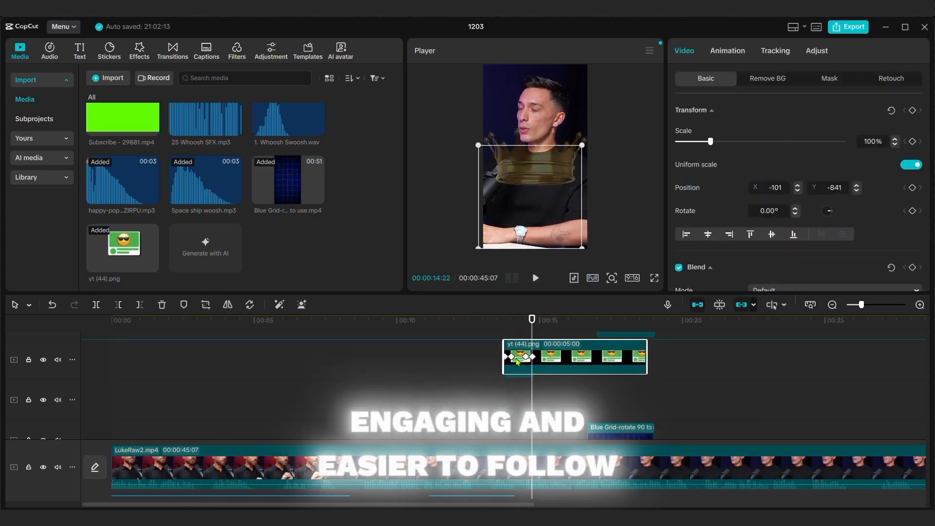
{"action": "left_click", "coordinate": [521, 401]}
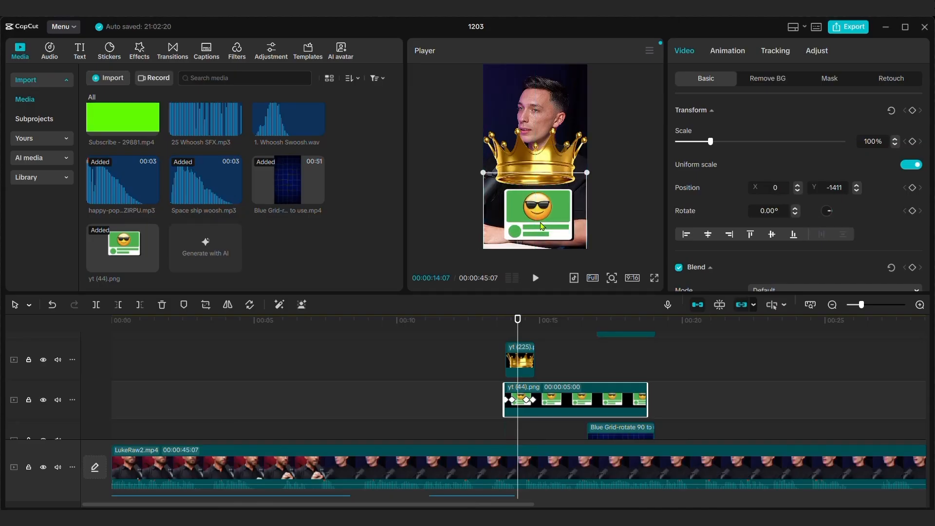
{"action": "left_click_drag", "start_coordinate": [529, 406], "coordinate": [536, 406]}
{"action": "key", "text": "space"}
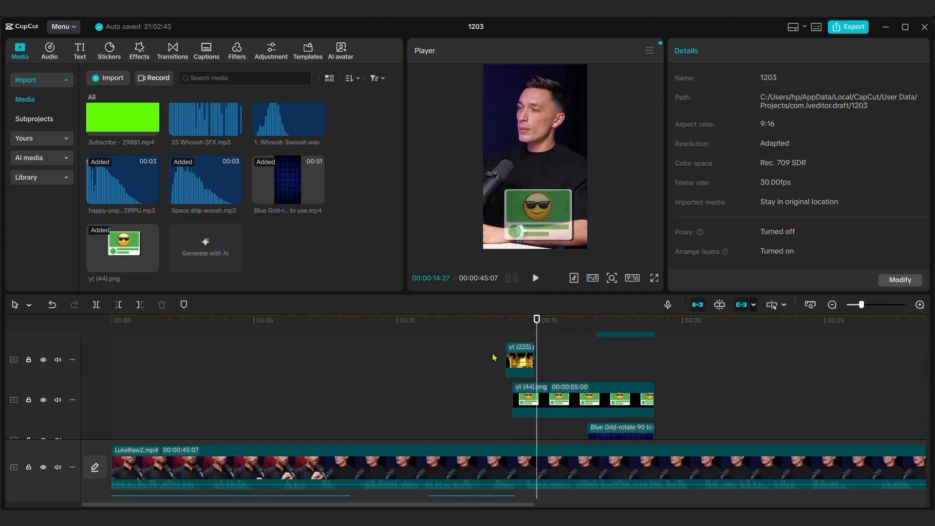
Search the media folder for pop, import Double Pop Stereo.mp3 and place two copies at about 14 and 14.8 seconds
{"action": "type", "text": "pop"}
{"action": "scroll", "coordinate": [334, 157], "scroll_direction": "up", "scroll_amount": 1}
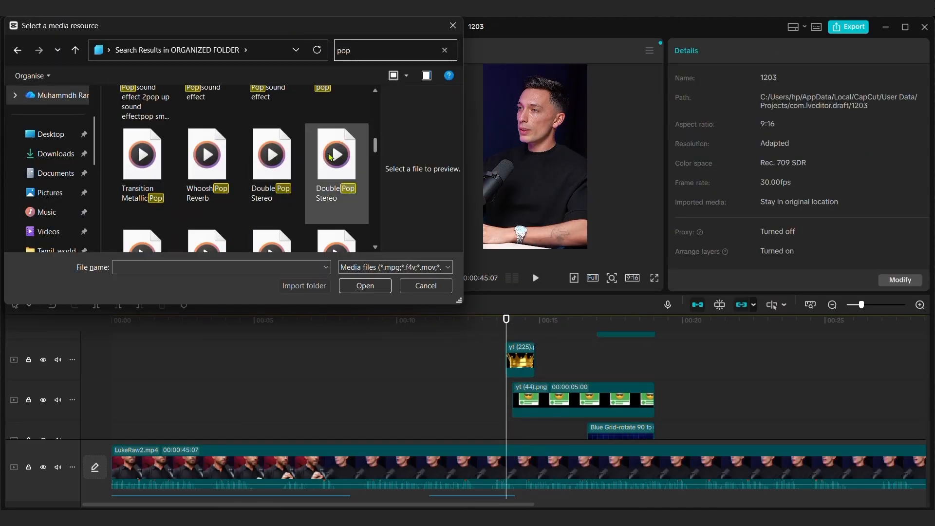
{"action": "double_click", "coordinate": [334, 156]}
{"action": "left_click_drag", "start_coordinate": [188, 249], "coordinate": [506, 480]}
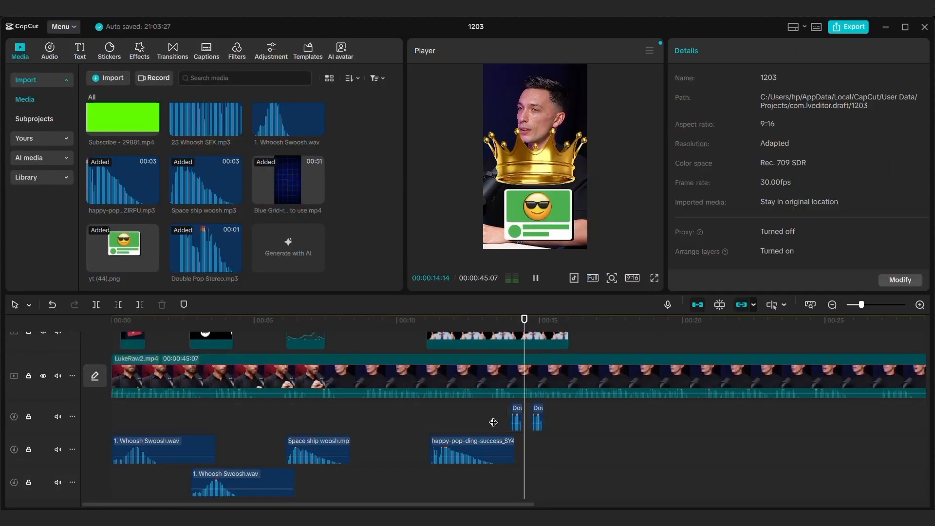
{"action": "key", "text": "space"}
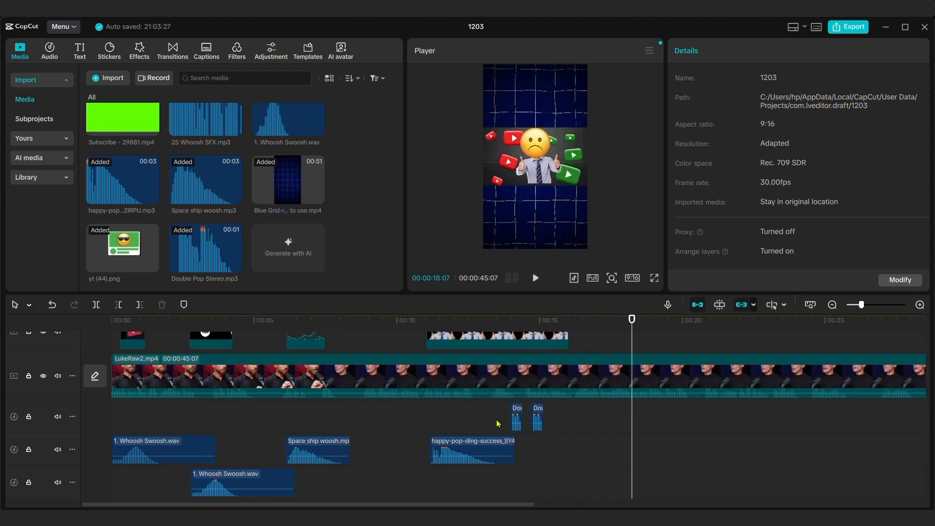
Search the media folder for hit, import Hit 3.mp3 and place it below the main video at about 17 seconds
{"action": "scroll", "coordinate": [493, 422], "scroll_direction": "up", "scroll_amount": 3}
{"action": "left_click", "coordinate": [588, 388]}
{"action": "key", "text": "ctrl+i"}
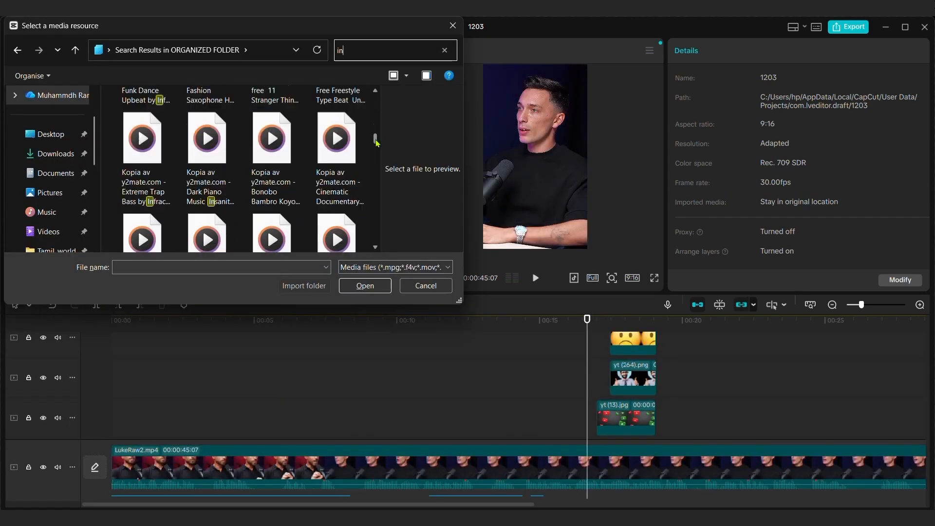
{"action": "type", "text": "hit"}
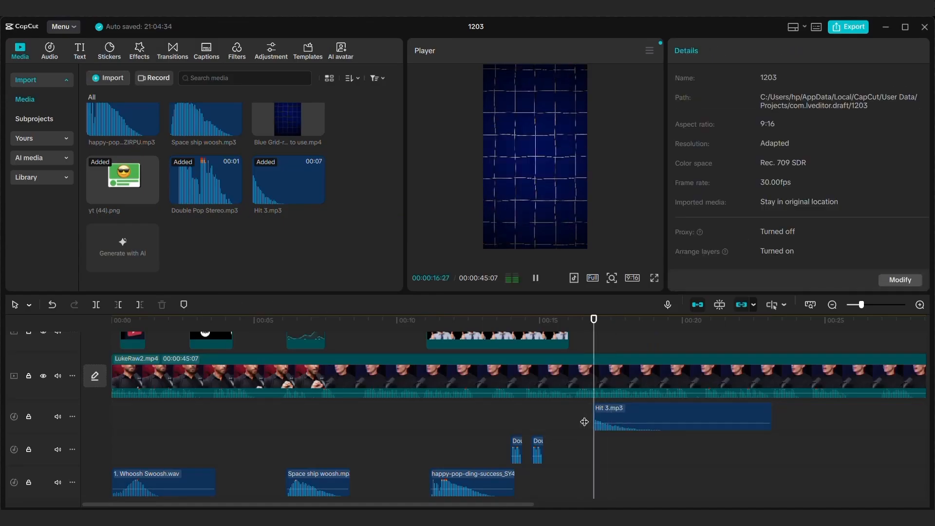
Search for pop, import Pop sound effect.mp3, place copies at about 17 and 17.6 seconds, and add Space ship woosh.mp3 at about 18.7 seconds
{"action": "key", "text": "ctrl+i"}
{"action": "type", "text": "pop"}
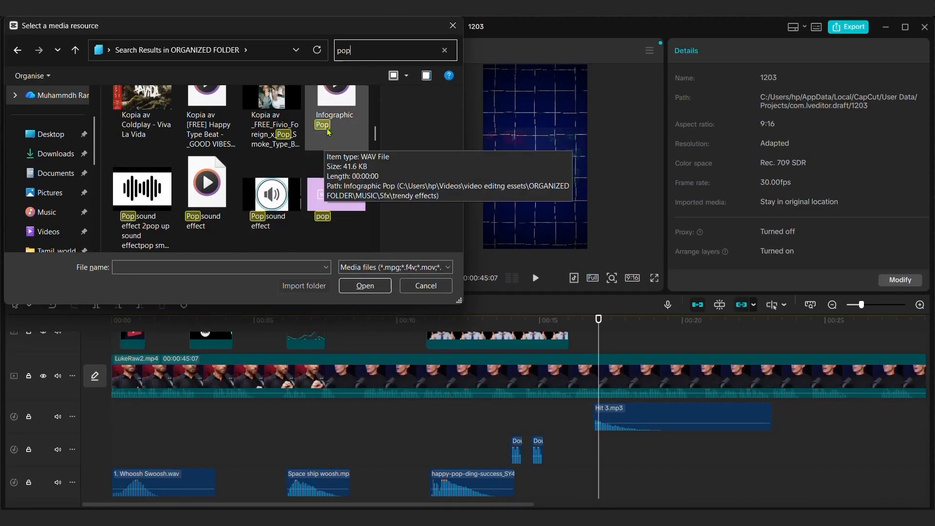
{"action": "double_click", "coordinate": [336, 127]}
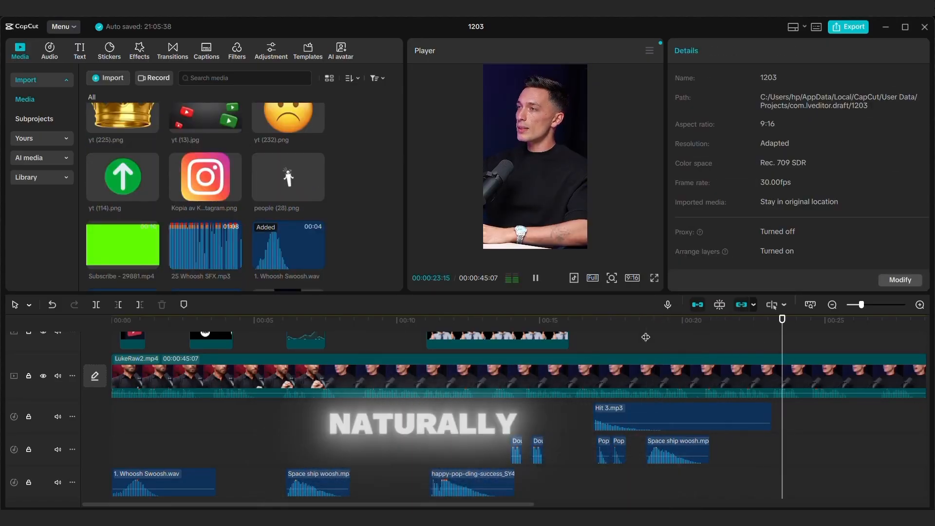
{"action": "key", "text": "space"}
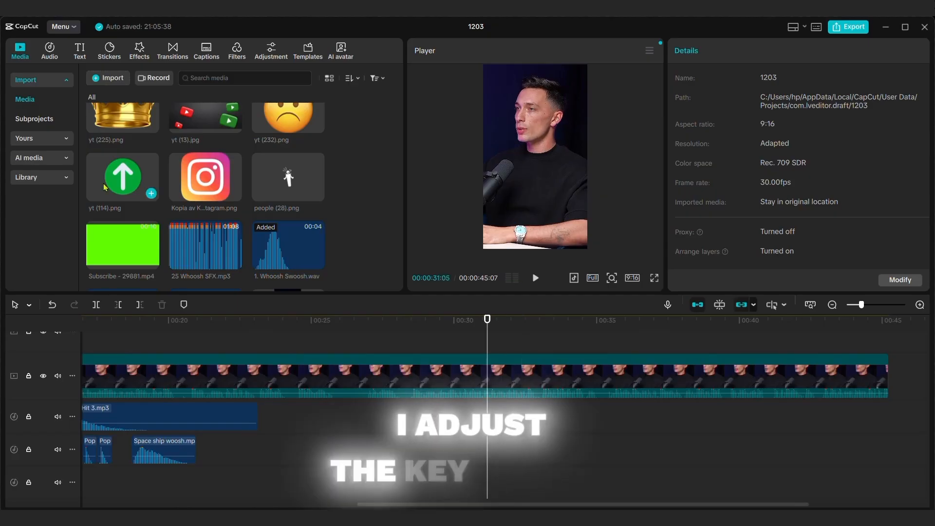
Overlay the green arrow yt (114).png for five seconds from about 30 seconds, with an opacity keyframe at 0% for its fade-in
{"action": "left_click", "coordinate": [151, 193]}
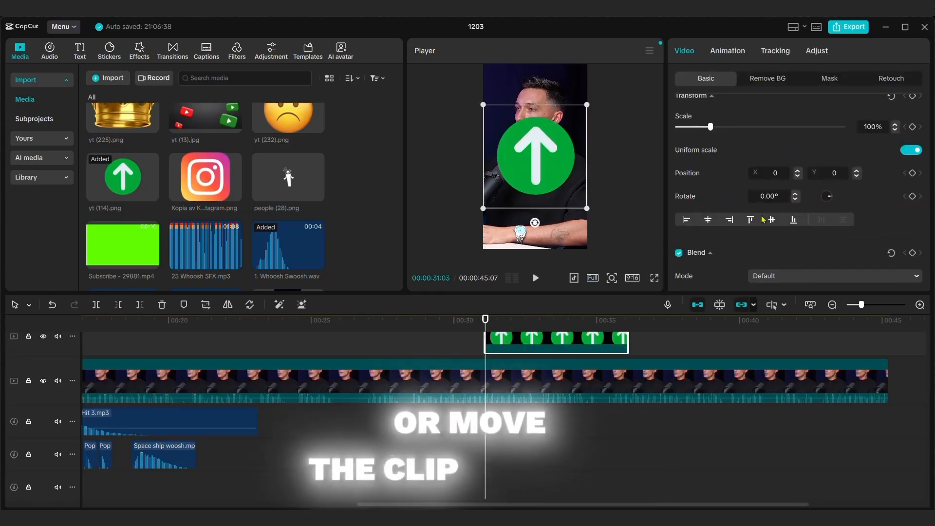
{"action": "scroll", "coordinate": [764, 219], "scroll_direction": "down", "scroll_amount": 3}
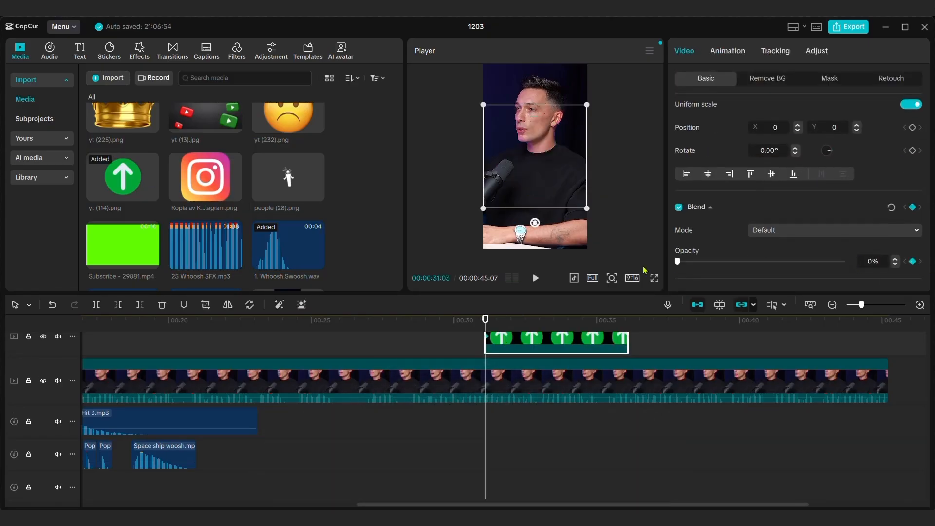
{"action": "left_click_drag", "start_coordinate": [841, 263], "coordinate": [677, 262]}
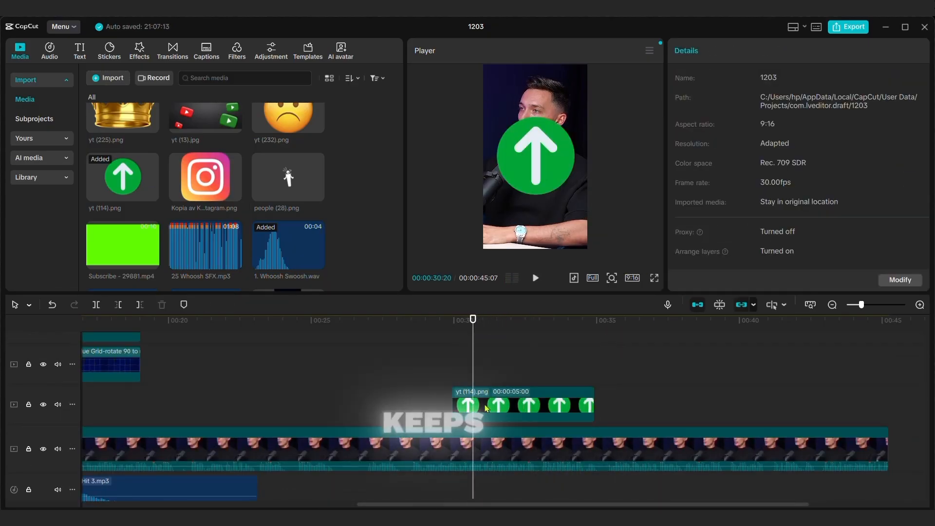
Overlay yt.png from about 30.8 seconds and keyframe its position from above the frame at Y 2888 down to beside the speaker's chest
{"action": "scroll", "coordinate": [207, 166], "scroll_direction": "up", "scroll_amount": 2}
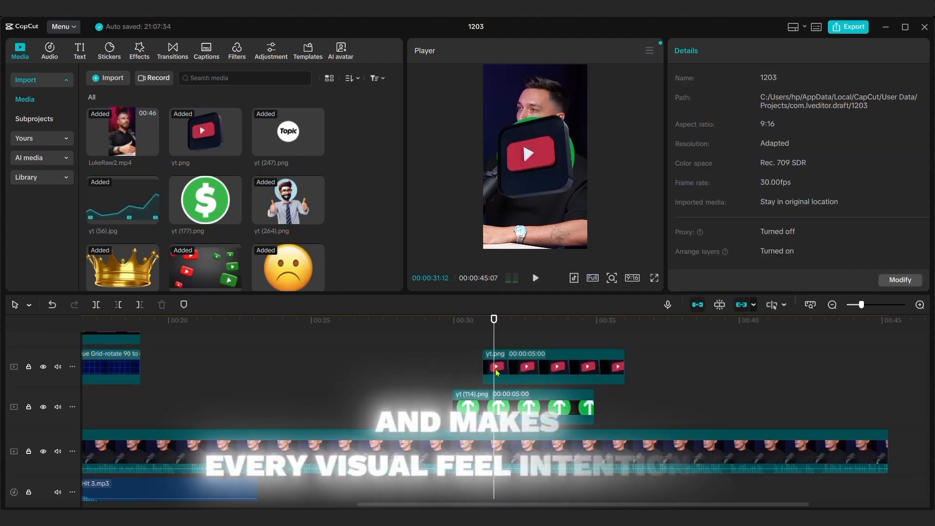
{"action": "left_click", "coordinate": [541, 156]}
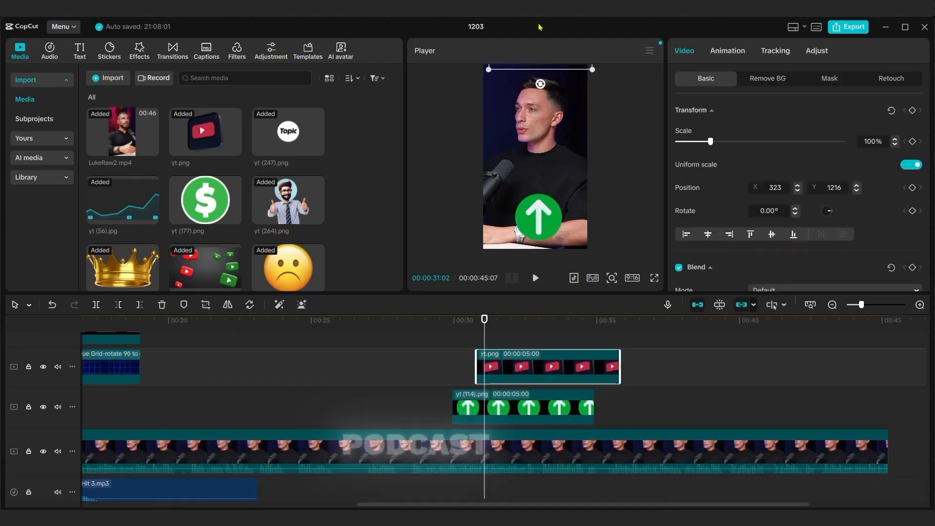
{"action": "left_click_drag", "start_coordinate": [484, 333], "coordinate": [484, 334]}
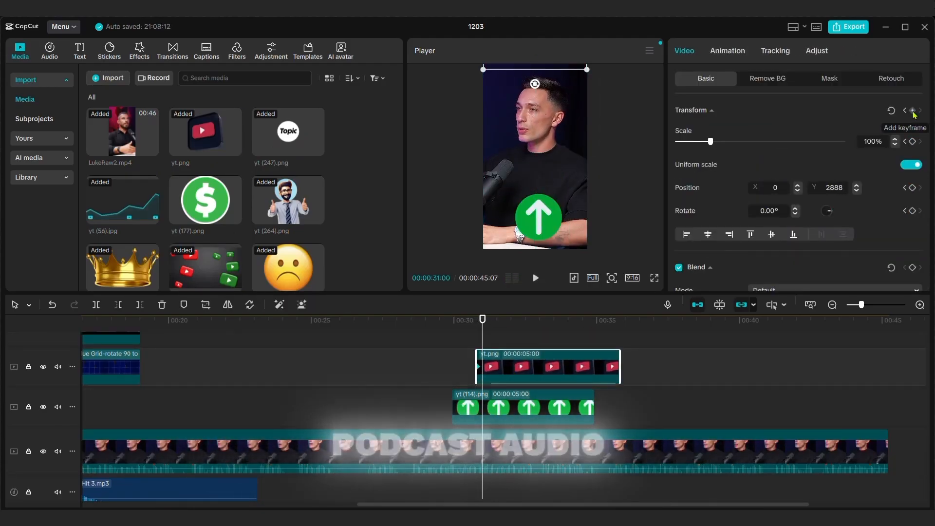
{"action": "left_click", "coordinate": [535, 84]}
{"action": "left_click_drag", "start_coordinate": [513, 77], "coordinate": [494, 178]}
Overlay the Instagram logo image from about 31.7 seconds and keyframe it at 50% scale in the picture's upper right corner at 32 seconds 4 frames
{"action": "scroll", "coordinate": [274, 202], "scroll_direction": "down", "scroll_amount": 3}
{"action": "left_click", "coordinate": [233, 216]}
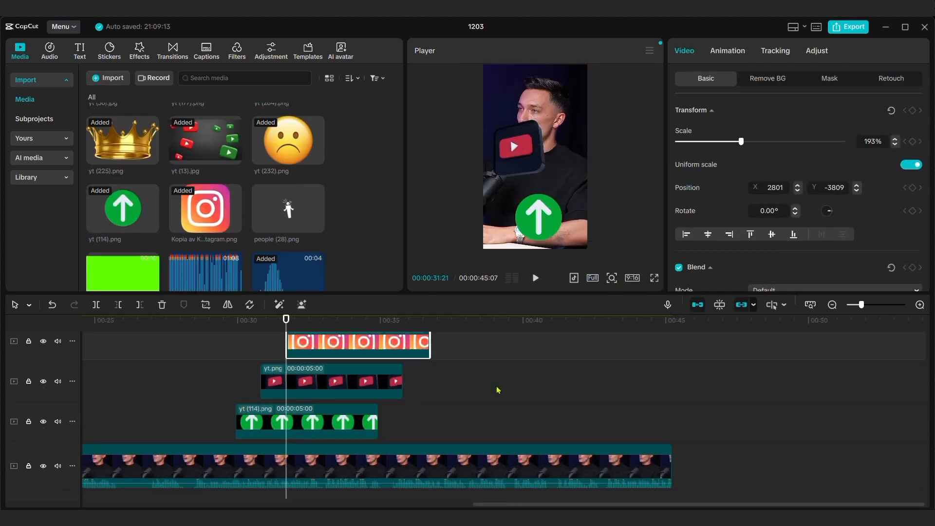
{"action": "left_click", "coordinate": [298, 320]}
{"action": "left_click_drag", "start_coordinate": [586, 247], "coordinate": [439, 66]}
{"action": "left_click_drag", "start_coordinate": [620, 233], "coordinate": [549, 159]}
{"action": "left_click_drag", "start_coordinate": [522, 134], "coordinate": [555, 96]}
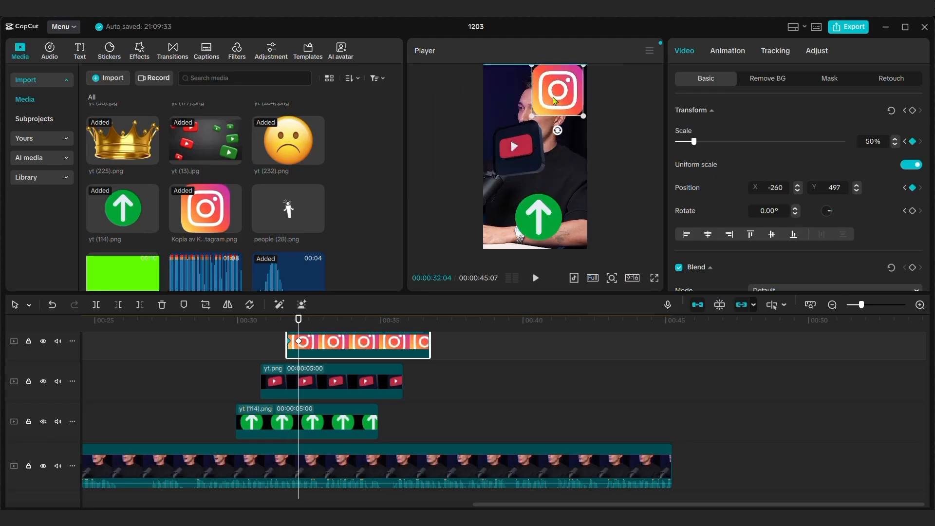
Add opacity keyframes that fade out the Instagram logo from about 33 seconds, and preview the three overlays
{"action": "left_click", "coordinate": [229, 356]}
{"action": "key", "text": "space"}
{"action": "left_click", "coordinate": [311, 344]}
{"action": "scroll", "coordinate": [862, 259], "scroll_direction": "down", "scroll_amount": 2}
{"action": "left_click", "coordinate": [912, 272]}
{"action": "key", "text": "Right"}
{"action": "key", "text": "Right"}
{"action": "key", "text": "Right"}
{"action": "key", "text": "Right"}
{"action": "key", "text": "Right"}
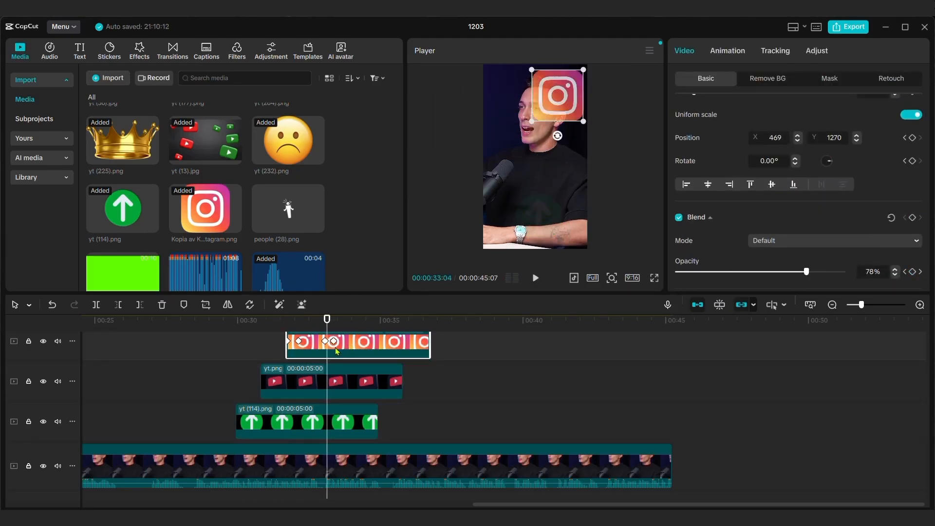
{"action": "left_click", "coordinate": [234, 386]}
{"action": "key", "text": "space"}
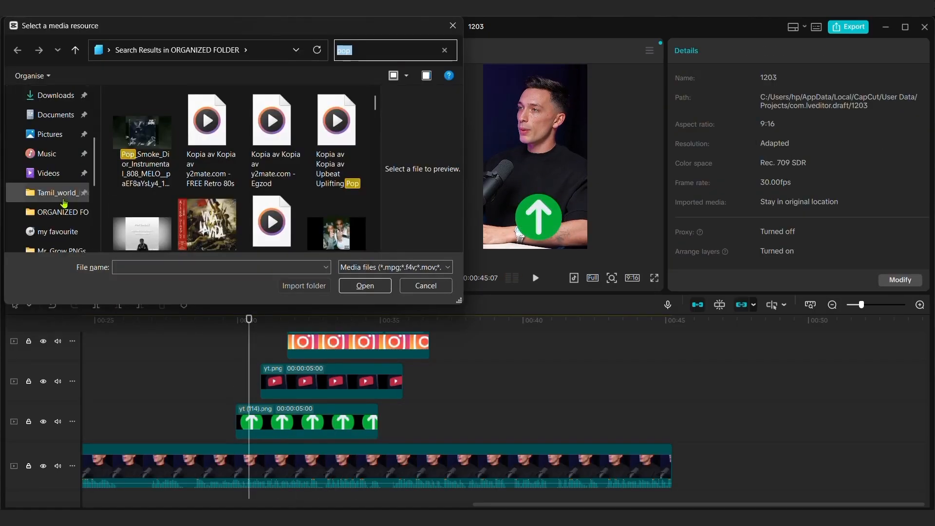
Import Hard hit 1.mp3 from the ORGANIZED FOLDER, place it at about 30 seconds and add 1. Whoosh Swoosh.wav just after it
{"action": "left_click", "coordinate": [64, 208]}
{"action": "double_click", "coordinate": [204, 210]}
{"action": "double_click", "coordinate": [198, 202]}
{"action": "scroll", "coordinate": [186, 194], "scroll_direction": "down", "scroll_amount": 4}
{"action": "scroll", "coordinate": [205, 182], "scroll_direction": "up", "scroll_amount": 3}
{"action": "double_click", "coordinate": [233, 220]}
{"action": "left_click_drag", "start_coordinate": [177, 248], "coordinate": [229, 448]}
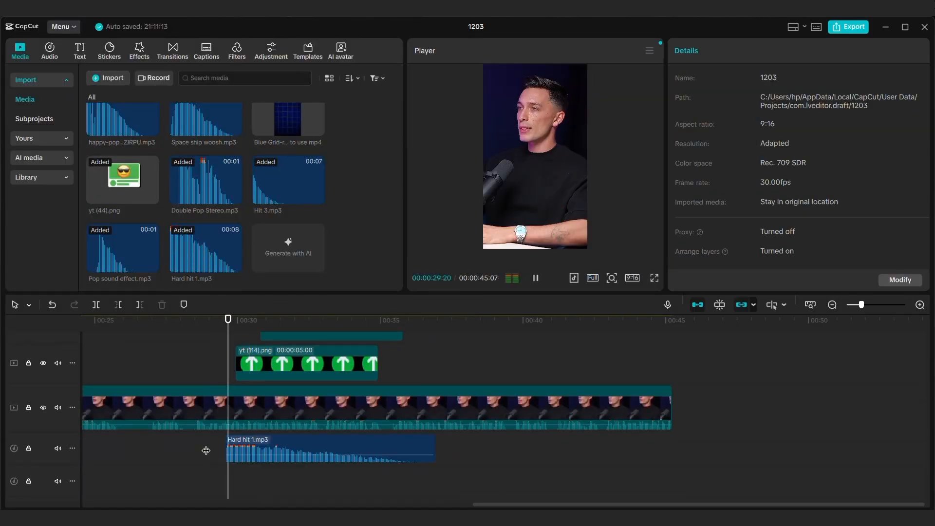
{"action": "left_click_drag", "start_coordinate": [288, 151], "coordinate": [258, 478]}
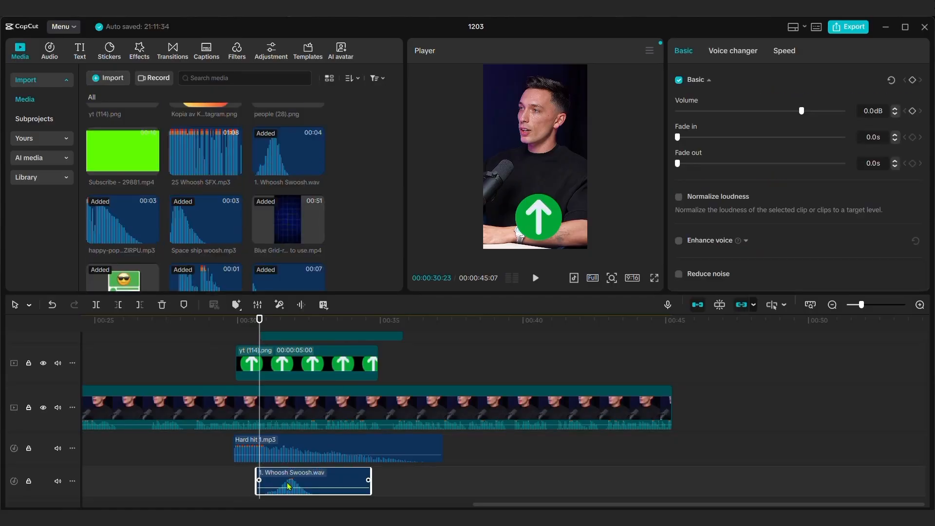
{"action": "key", "text": "space"}
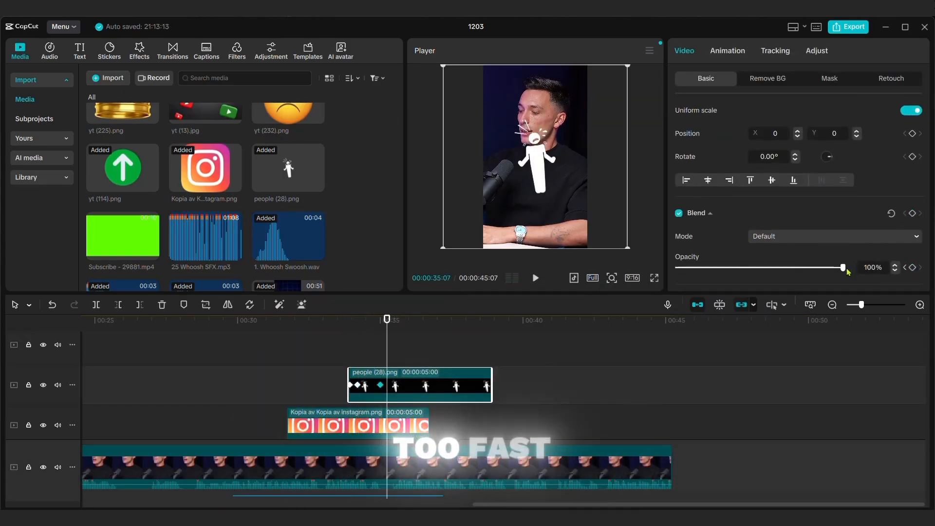
Overlay people (28).png for five seconds from about 34 seconds at 178% scale, and add opacity keyframes for its fades
{"action": "left_click", "coordinate": [346, 364]}
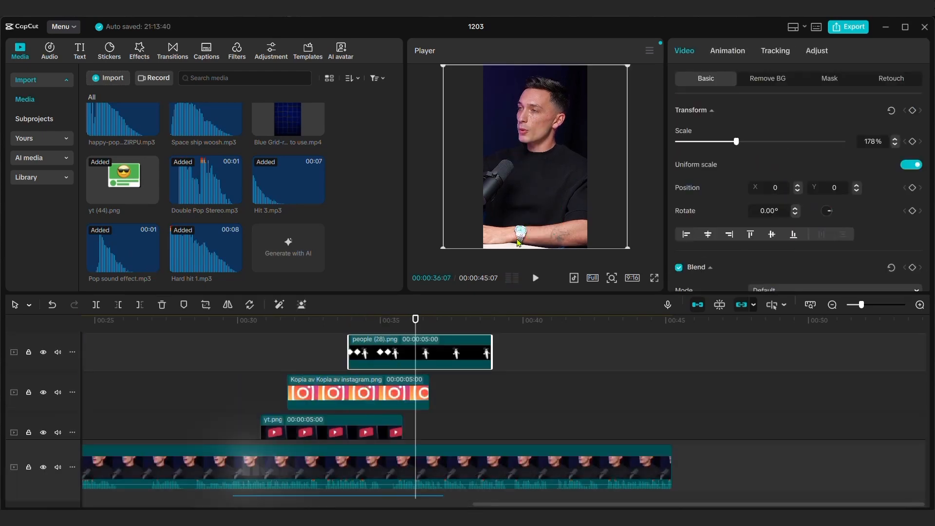
{"action": "left_click", "coordinate": [346, 354]}
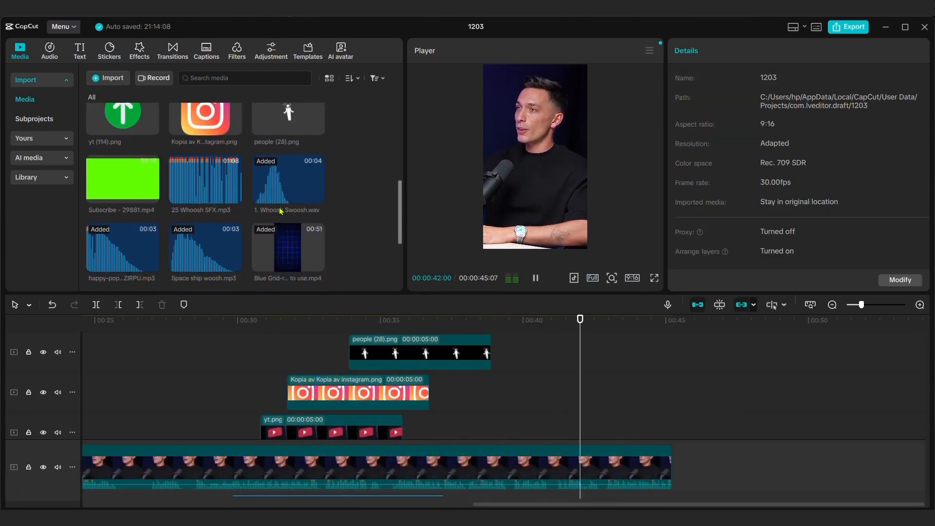
Place Subscribe - 29881.mp4 over the last 5 seconds 23 frames of the video and remove its green background
{"action": "left_click_drag", "start_coordinate": [122, 185], "coordinate": [499, 363]}
{"action": "left_click", "coordinate": [678, 139]}
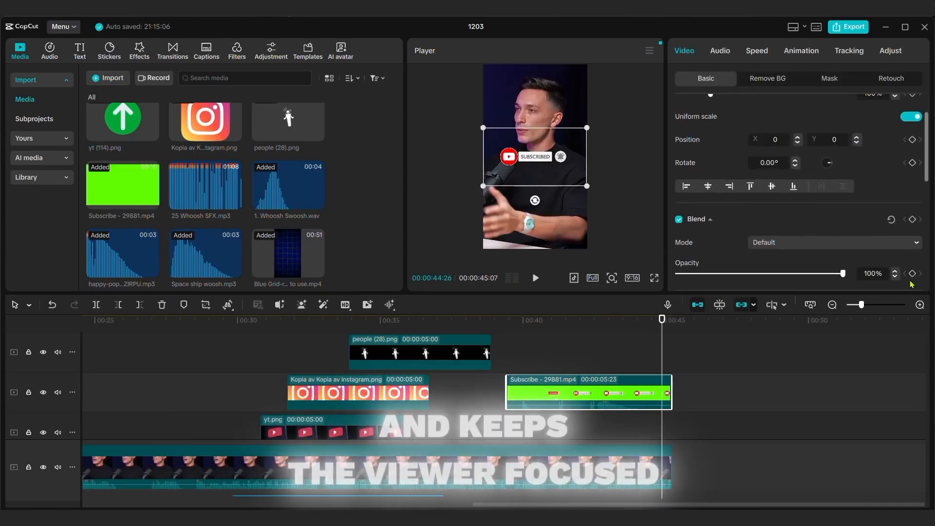
Play the edit from the beginning to review the overlays and their timing
{"action": "left_click", "coordinate": [601, 352]}
{"action": "left_click", "coordinate": [322, 368]}
{"action": "scroll", "coordinate": [322, 368], "scroll_direction": "down", "scroll_amount": 3}
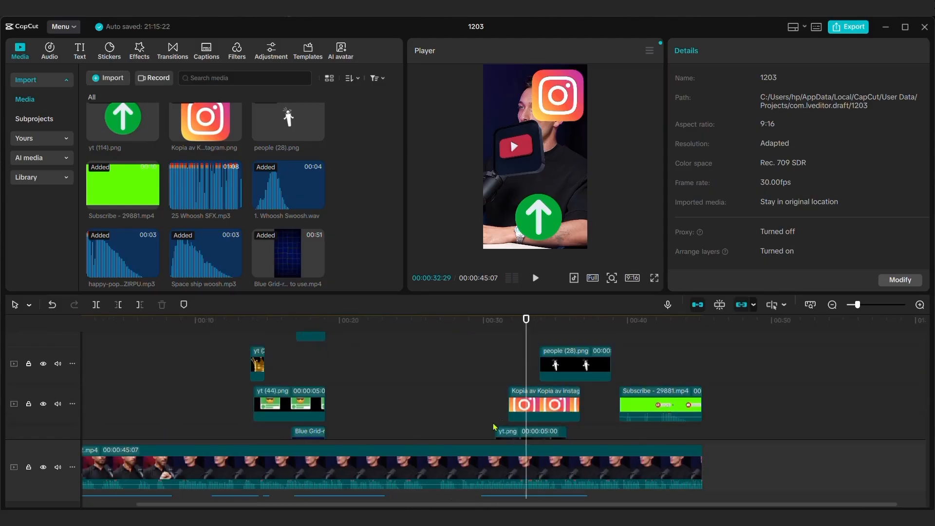
{"action": "left_click_drag", "start_coordinate": [526, 320], "coordinate": [112, 320]}
{"action": "key", "text": "space"}
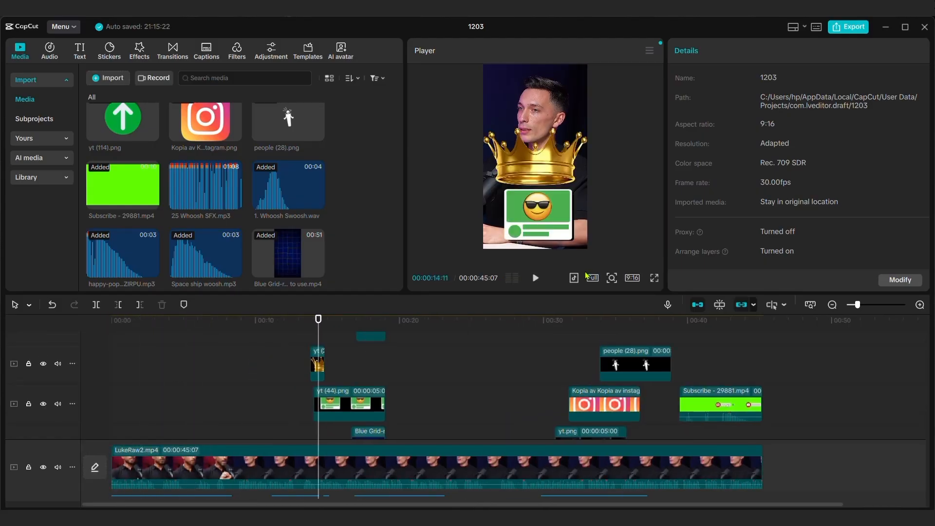
Retime the exit position keyframe of the yt (264).png character to about 12.7 seconds and preview the movement
{"action": "scroll", "coordinate": [294, 365], "scroll_direction": "down", "scroll_amount": 3}
{"action": "left_click", "coordinate": [294, 365]}
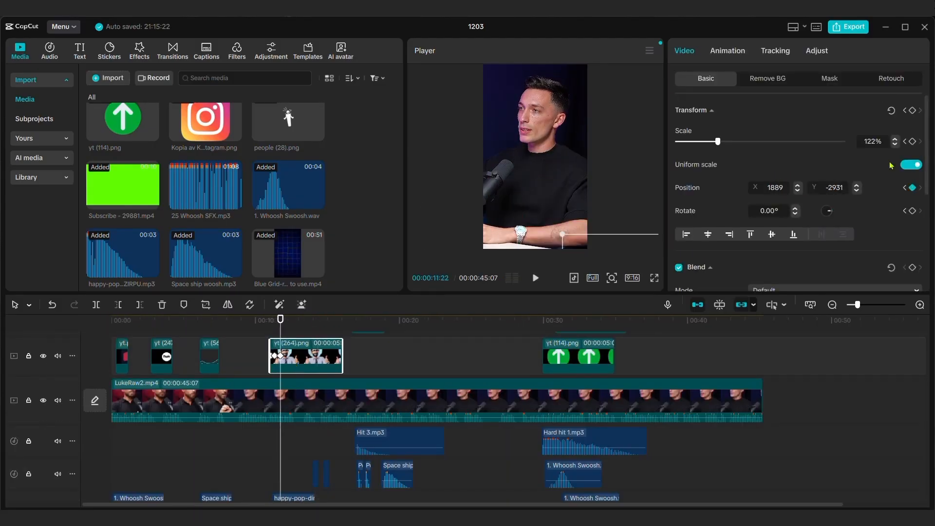
{"action": "left_click", "coordinate": [252, 359]}
{"action": "key", "text": "space"}
{"action": "left_click", "coordinate": [291, 348]}
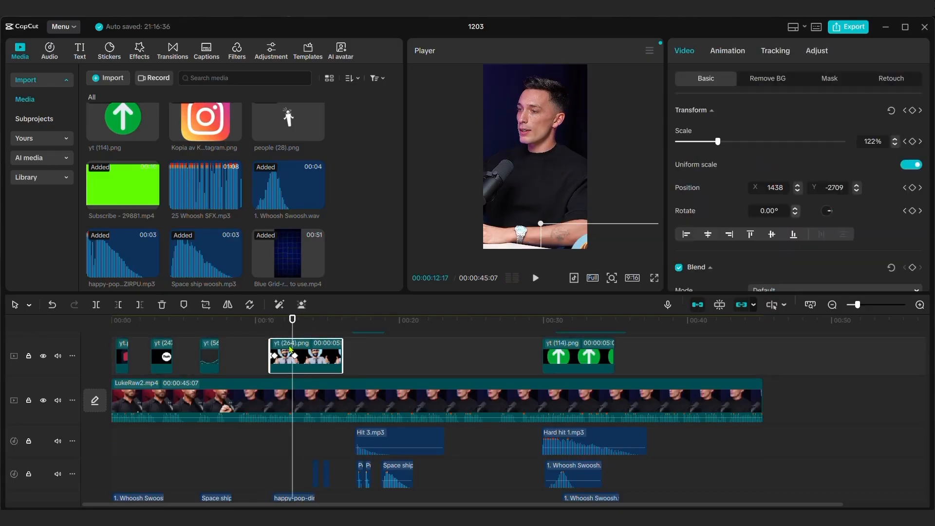
{"action": "left_click", "coordinate": [261, 346]}
{"action": "key", "text": "space"}
Open the media import window on the ORGANIZED FOLDER for a file search
{"action": "key", "text": "ctrl+i"}
{"action": "scroll", "coordinate": [49, 134], "scroll_direction": "down", "scroll_amount": 1}
{"action": "left_click", "coordinate": [57, 212]}
{"action": "left_click", "coordinate": [352, 52]}
{"action": "type", "text": "shine"}
{"action": "key", "text": "BackSpace"}
{"action": "key", "text": "BackSpace"}
{"action": "key", "text": "BackSpace"}
{"action": "key", "text": "BackSpace"}
{"action": "key", "text": "BackSpace"}
Search the ORGANIZED FOLDER for light and import light (15).png
{"action": "type", "text": "light"}
{"action": "scroll", "coordinate": [287, 162], "scroll_direction": "down", "scroll_amount": 6}
{"action": "left_click", "coordinate": [209, 129]}
{"action": "double_click", "coordinate": [336, 229]}
Overlay light (15).png at about 11.6 seconds, shrink it over the cartoon man's face and keyframe its opacity from 0% to 100%
{"action": "left_click", "coordinate": [285, 194]}
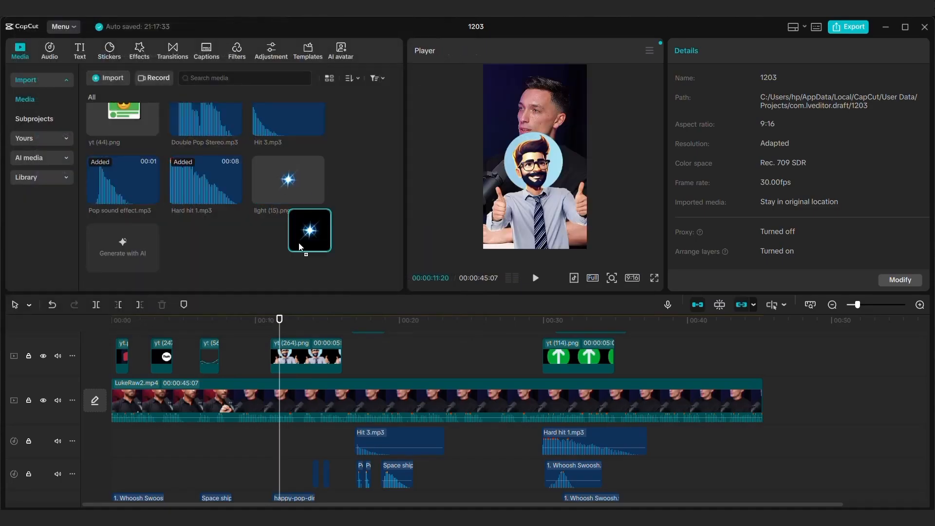
{"action": "left_click", "coordinate": [317, 197]}
{"action": "scroll", "coordinate": [905, 269], "scroll_direction": "down", "scroll_amount": 2}
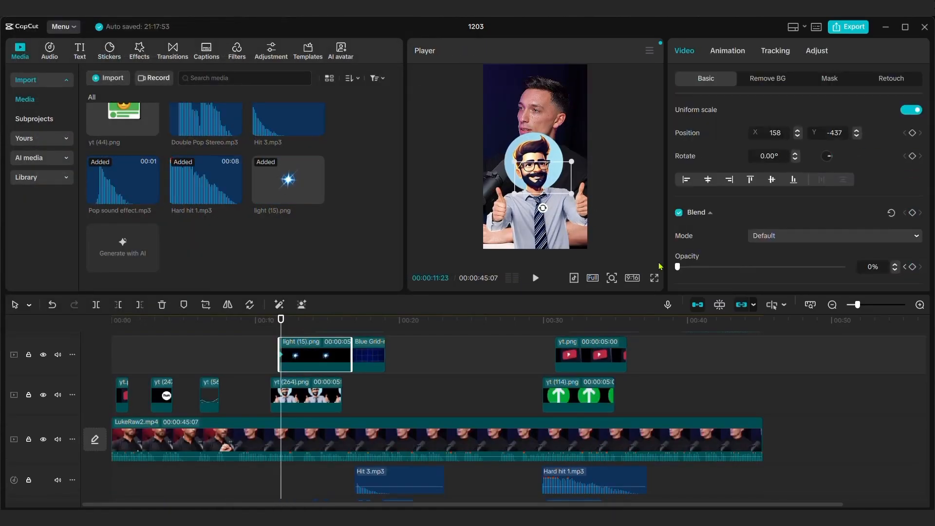
{"action": "left_click_drag", "start_coordinate": [727, 270], "coordinate": [845, 267]}
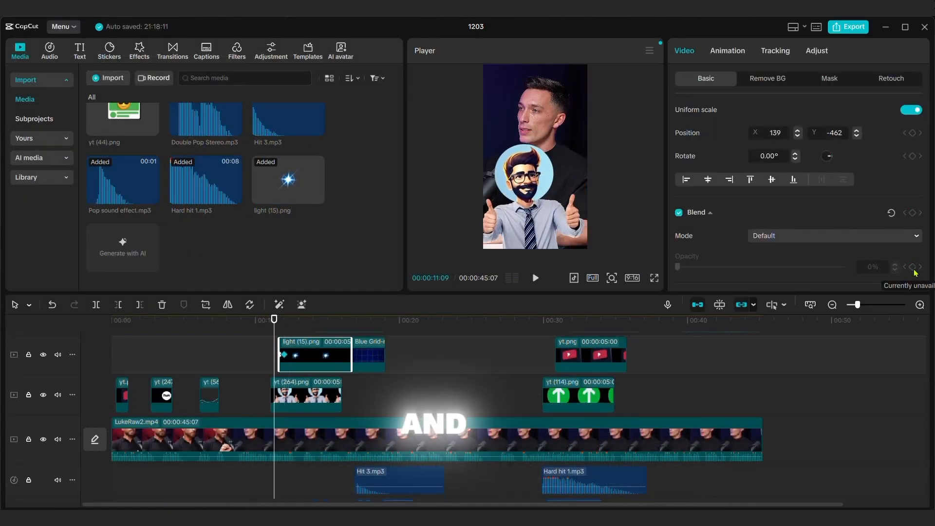
{"action": "key", "text": "space"}
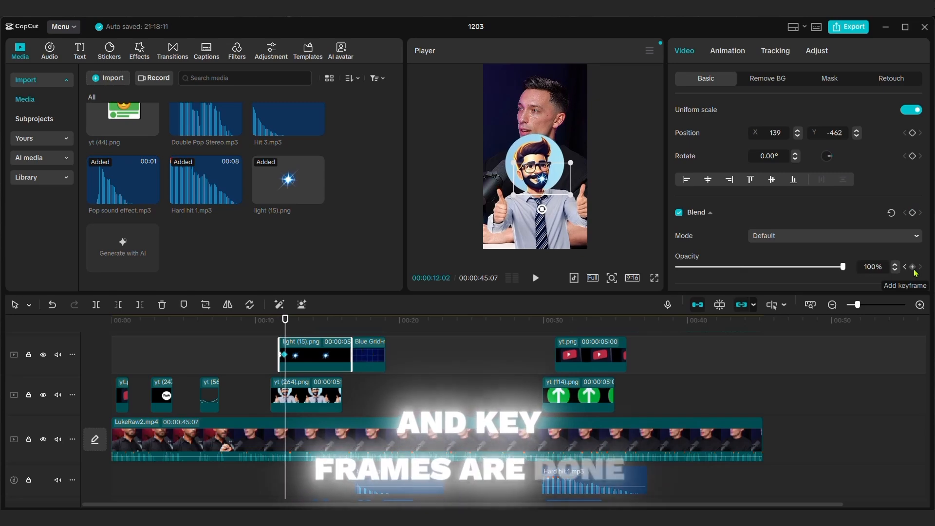
Shift the light (15).png clip to start at about 11.4 seconds and play back its timing against the cartoon man
{"action": "left_click", "coordinate": [261, 352]}
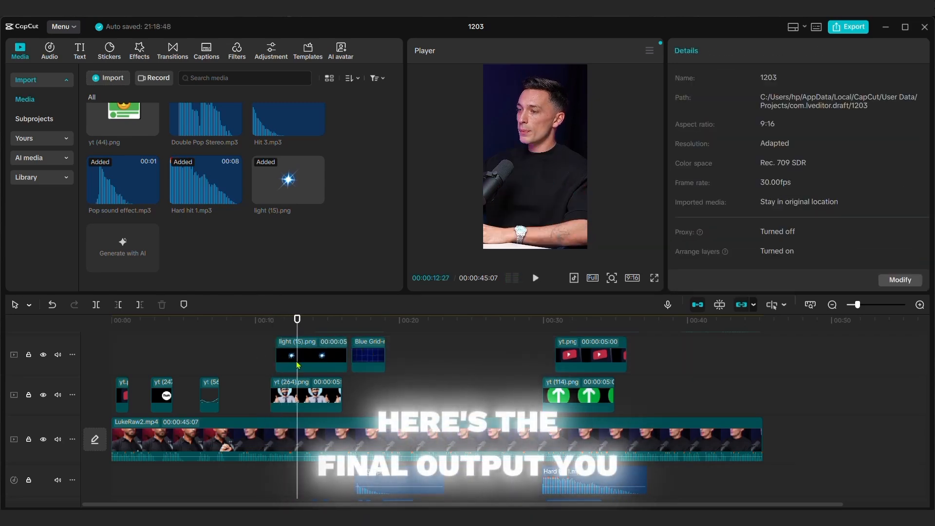
{"action": "left_click", "coordinate": [300, 364]}
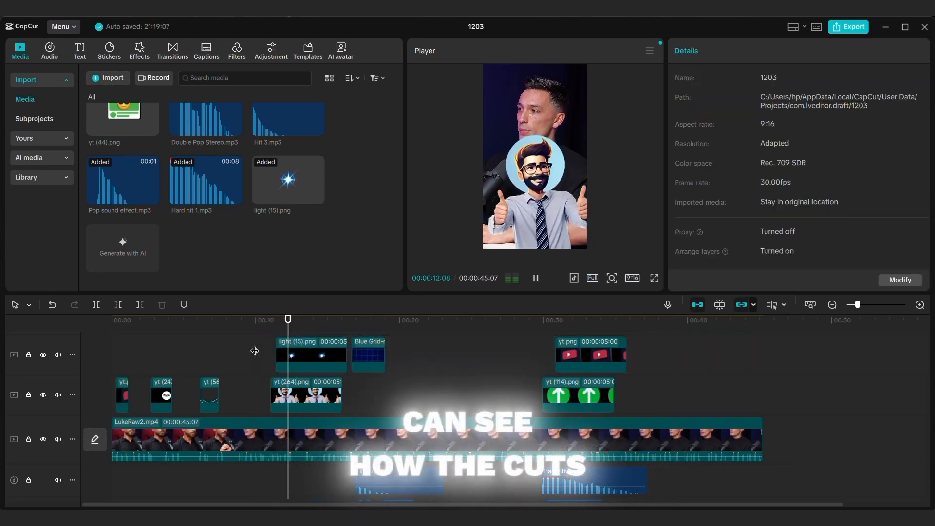
{"action": "left_click", "coordinate": [299, 361]}
{"action": "left_click_drag", "start_coordinate": [300, 360], "coordinate": [306, 360]}
{"action": "left_click", "coordinate": [259, 355]}
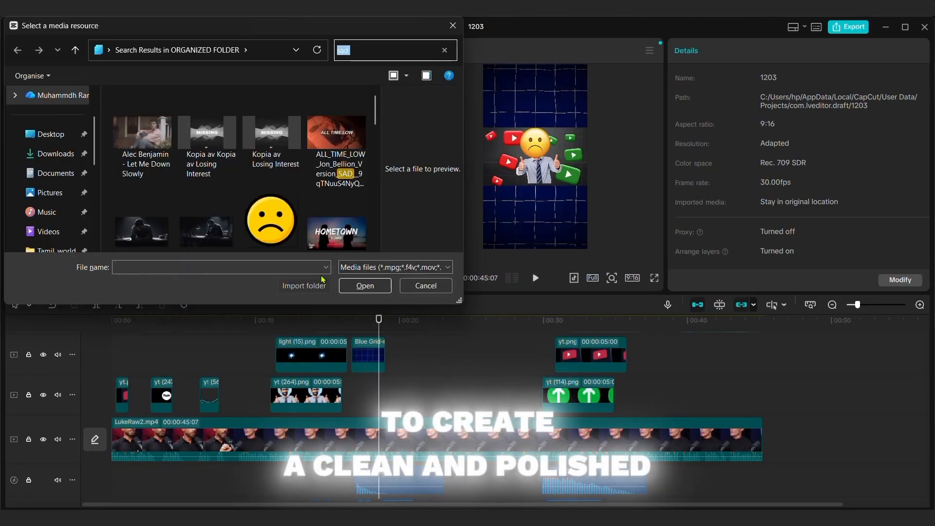
Import Sad Effect.mp3 from the media folder's sad search results and place it below the main video at about 18 seconds
{"action": "scroll", "coordinate": [179, 185], "scroll_direction": "down", "scroll_amount": 5}
{"action": "left_click", "coordinate": [142, 139]}
{"action": "left_click", "coordinate": [365, 286]}
{"action": "left_click", "coordinate": [198, 259]}
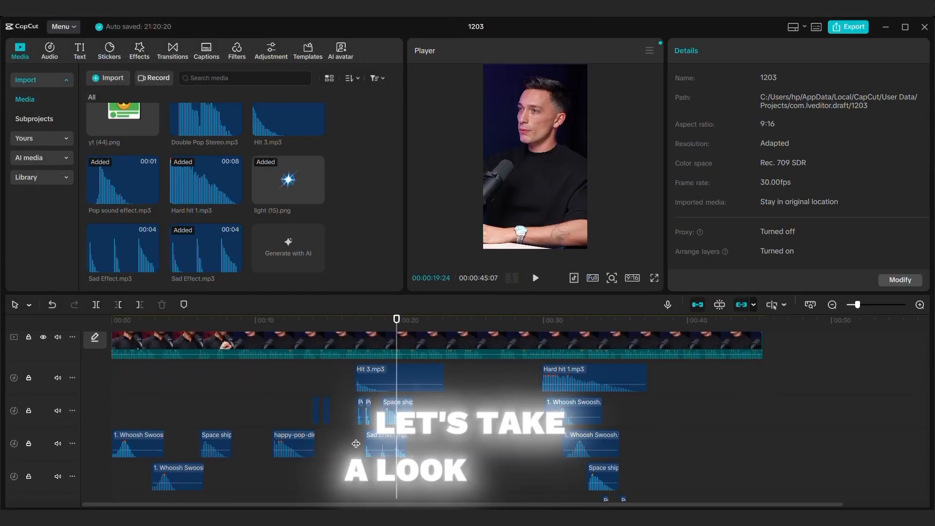
Trim Sad Effect.mp3 to about one second, move it to about 18 seconds and preview it against the sad emoji
{"action": "left_click", "coordinate": [400, 435]}
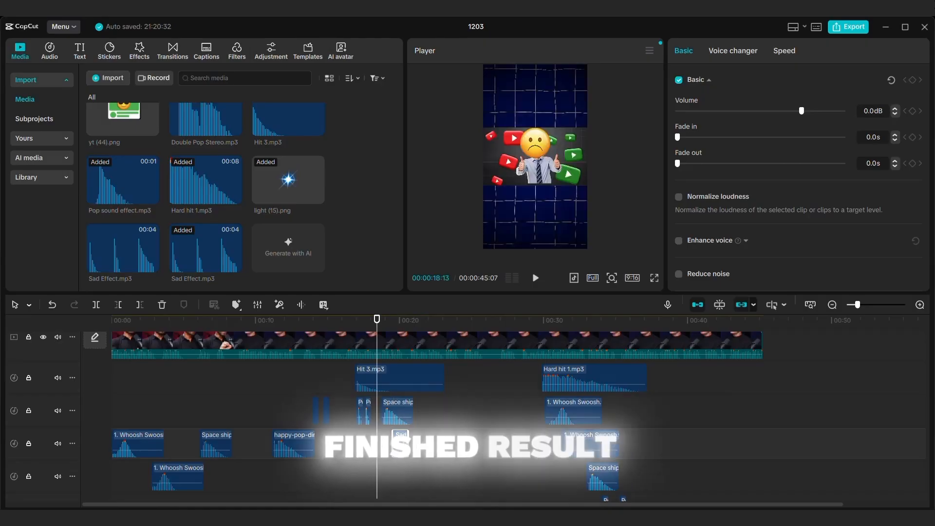
{"action": "left_click", "coordinate": [351, 441]}
{"action": "key", "text": "space"}
{"action": "left_click_drag", "start_coordinate": [399, 444], "coordinate": [376, 443]}
{"action": "key", "text": "space"}
{"action": "left_click", "coordinate": [371, 443]}
{"action": "left_click", "coordinate": [357, 450]}
{"action": "key", "text": "space"}
{"action": "left_click", "coordinate": [380, 444]}
{"action": "left_click", "coordinate": [345, 387]}
{"action": "key", "text": "space"}
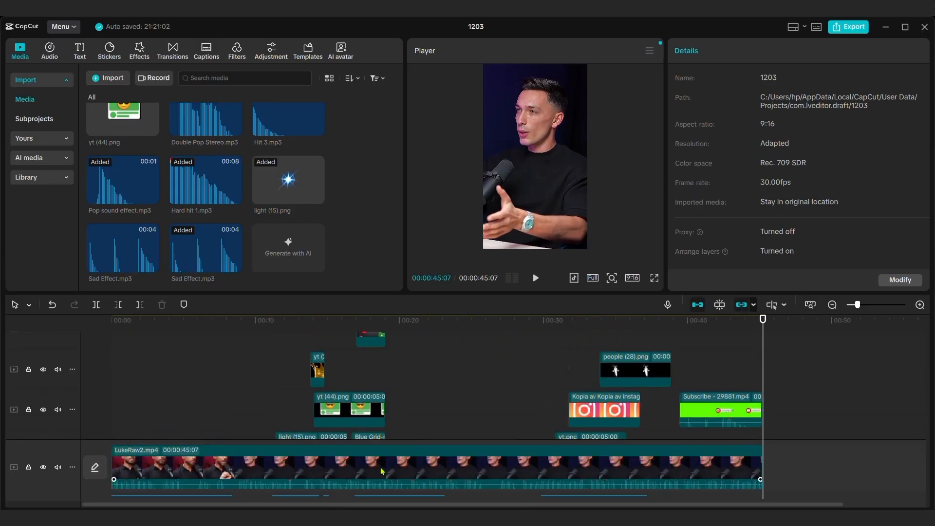
Combine all timeline clips into one compound clip and open the finished video in full screen from its start
{"action": "left_click_drag", "start_coordinate": [163, 401], "coordinate": [166, 404]}
{"action": "key", "text": "alt+g"}
{"action": "key", "text": "space"}
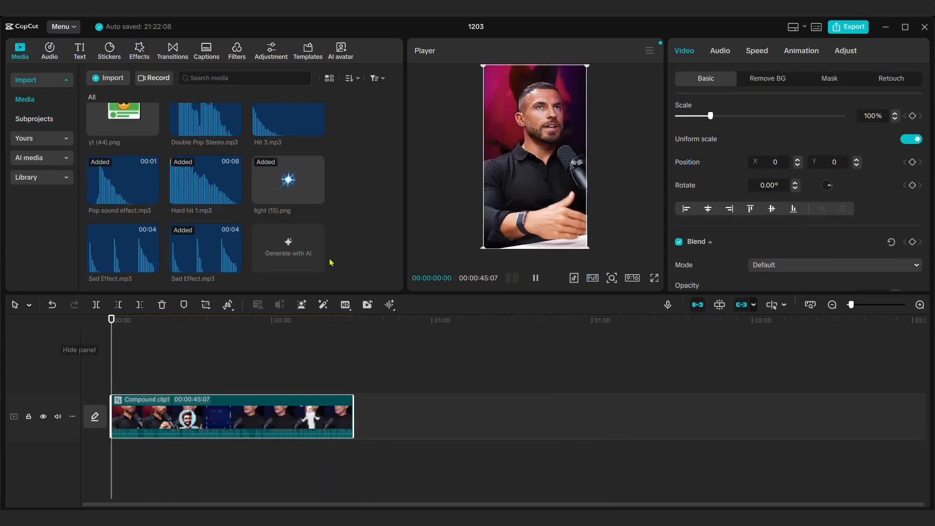
{"action": "left_click", "coordinate": [654, 277]}
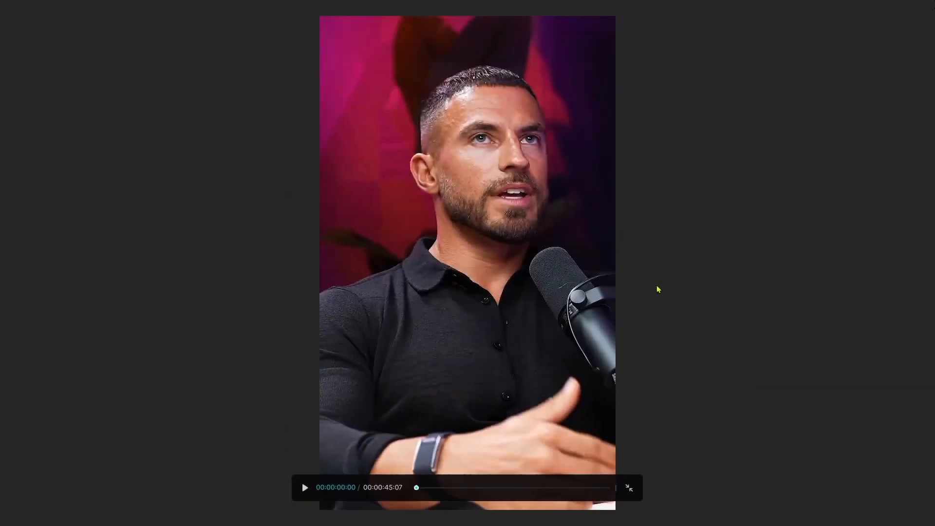